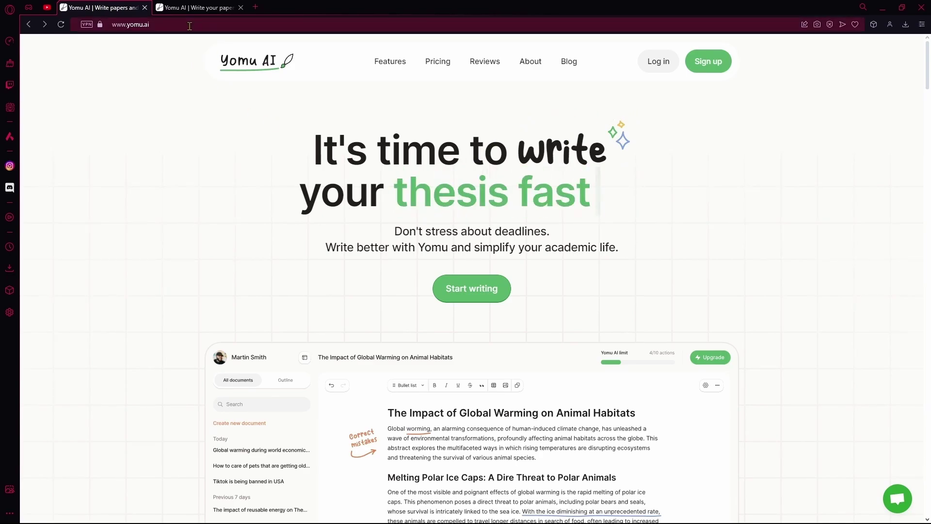
Switch to the app.yomu.ai tab to reach Yomu AI's get-started page
scroll(385, 239, "down", 1)
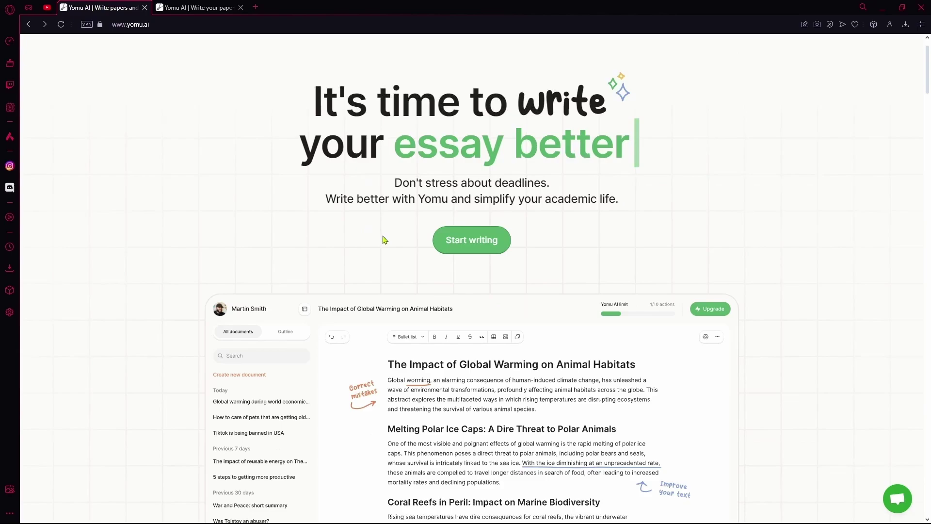
scroll(385, 239, "down", 3)
scroll(361, 297, "down", 5)
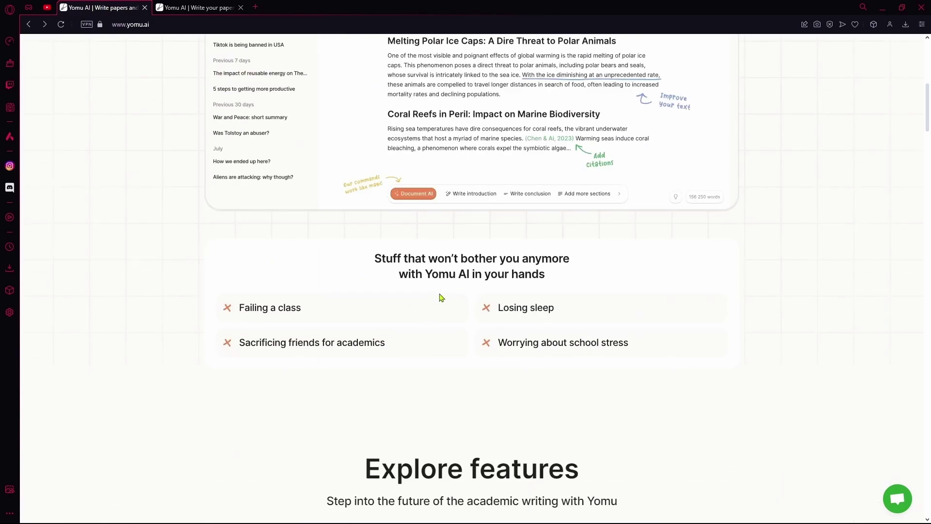
scroll(337, 321, "down", 4)
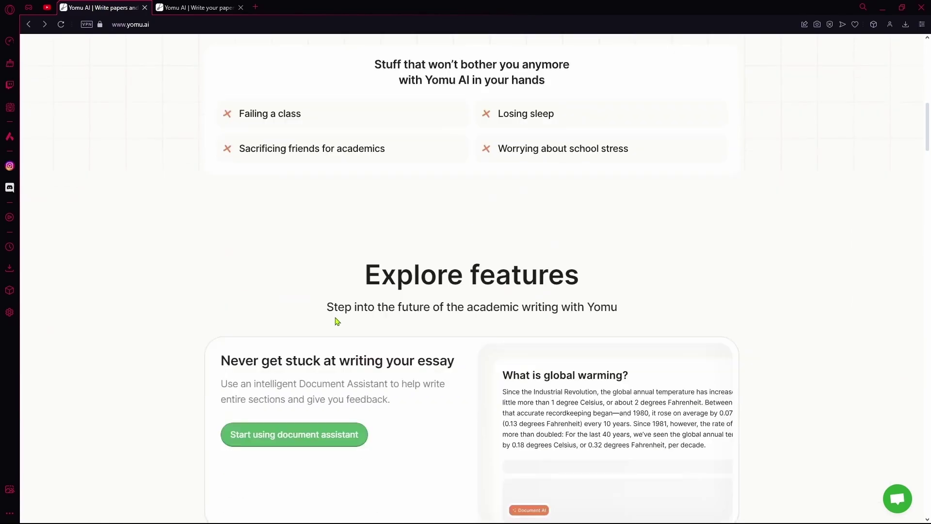
scroll(338, 321, "down", 2)
scroll(339, 321, "down", 3)
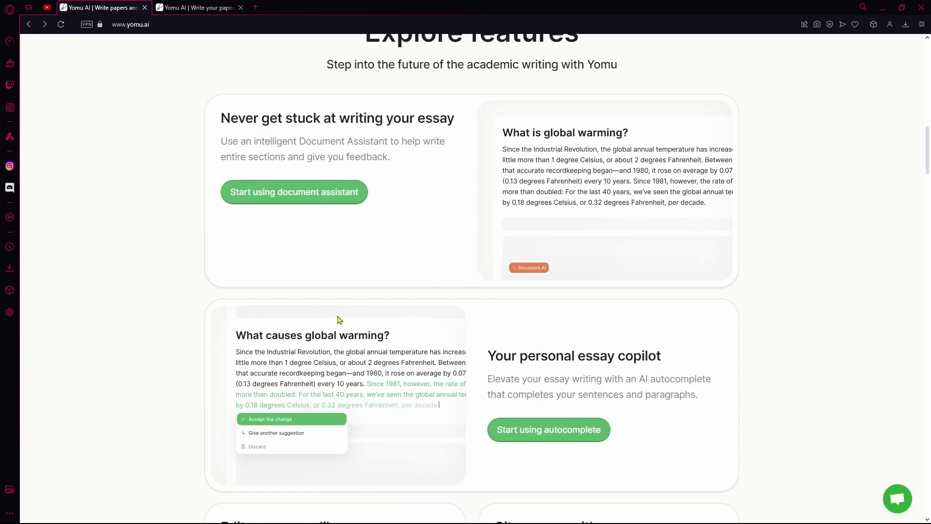
scroll(329, 325, "up", 20)
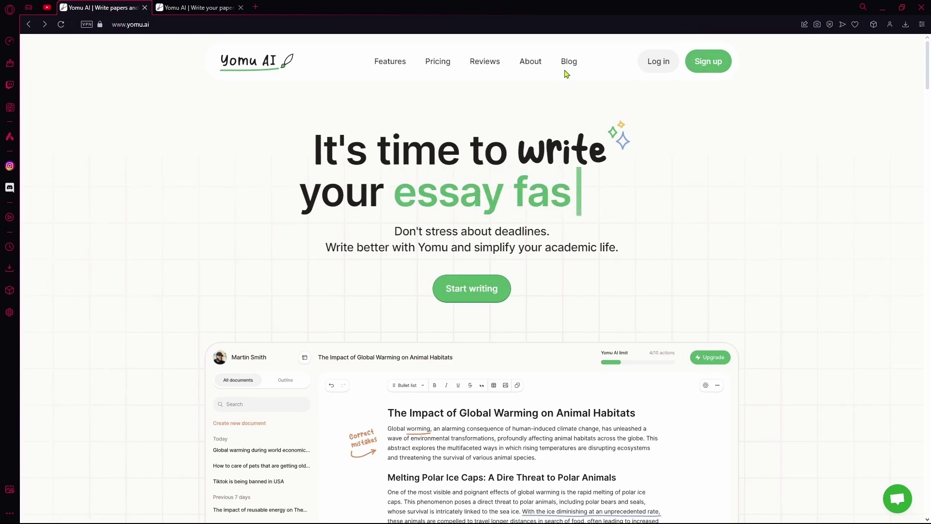
left_click(209, 6)
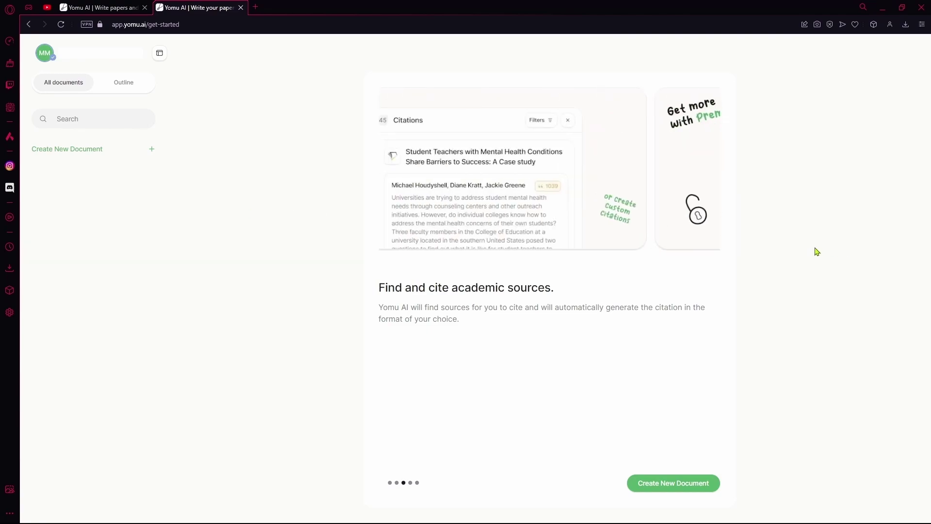
Create a new document from the prompt 'a paper on the invention of coffee' with Ideas enabled
left_click(666, 488)
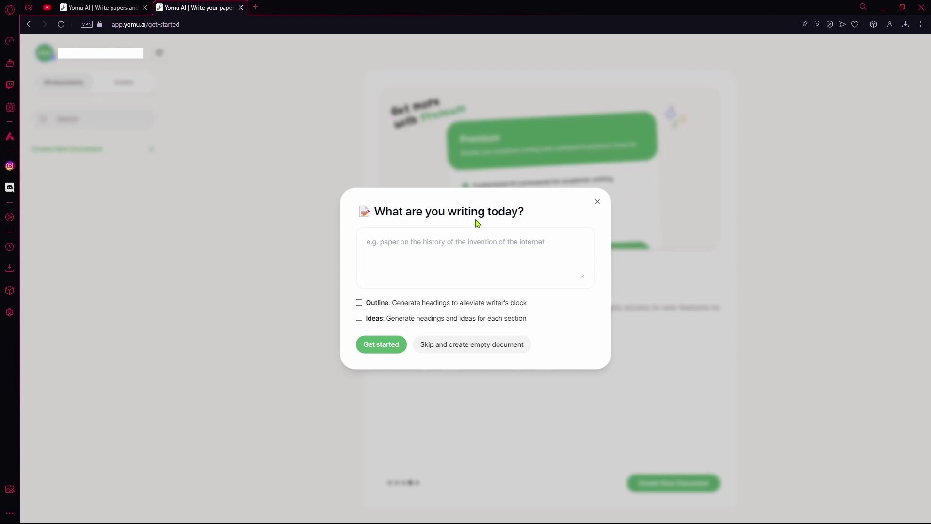
type("a paper on the invention of coffee")
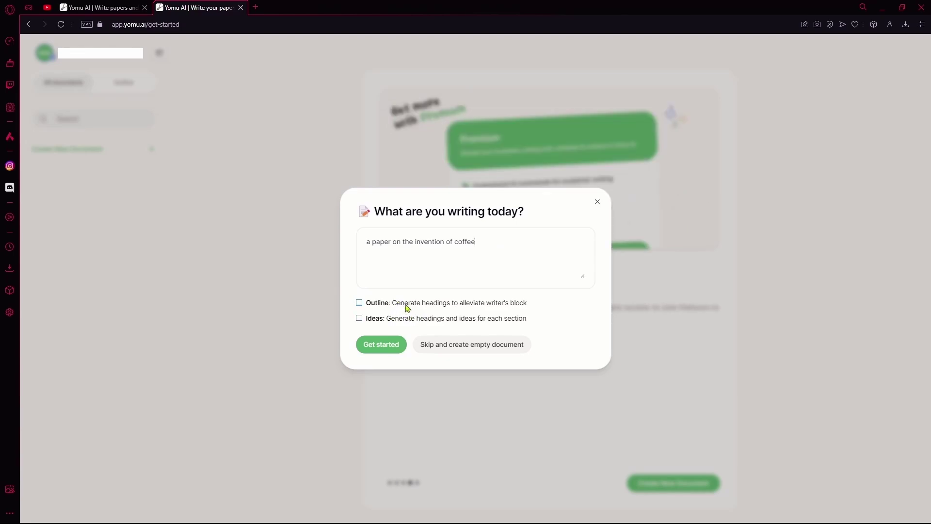
left_click(365, 319)
left_click(381, 345)
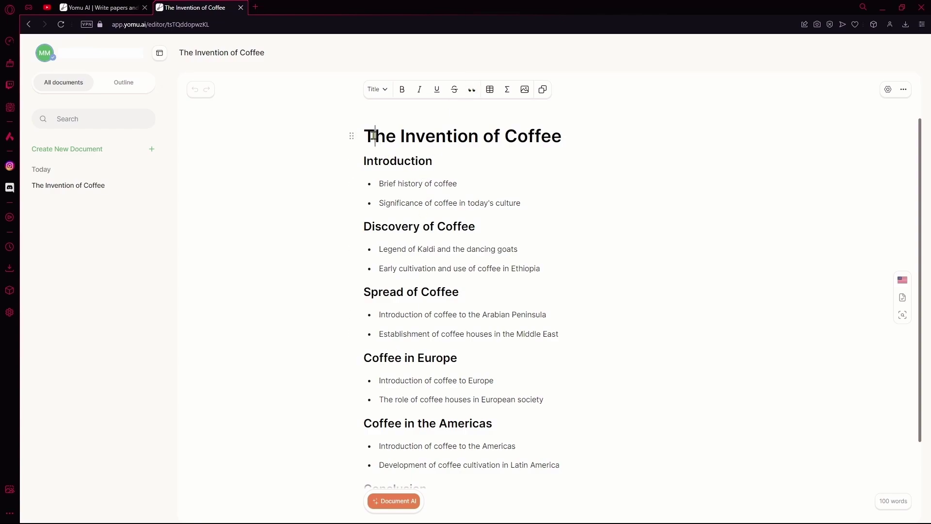
Review the generated 'The Invention of Coffee' outline and bring up the Document AI actions
left_click_drag(373, 135, 453, 152)
left_click(410, 130)
left_click_drag(427, 184, 469, 187)
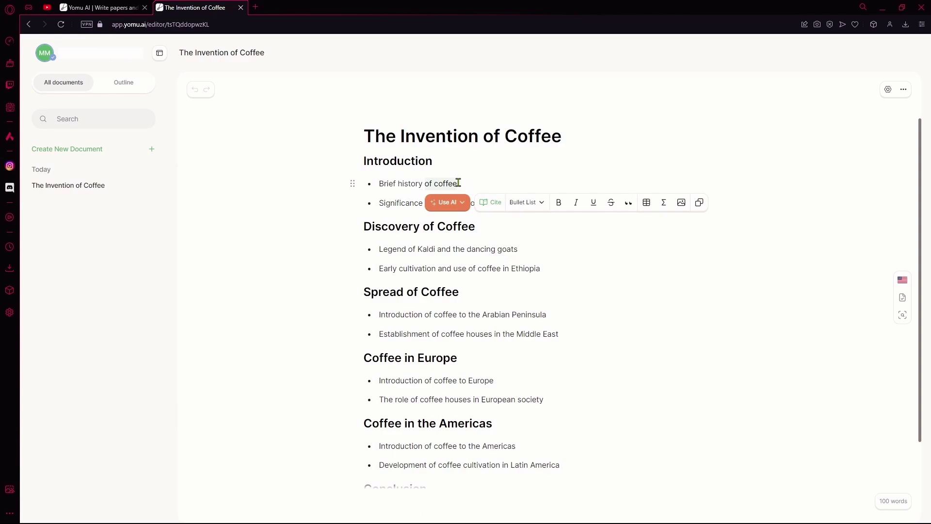
left_click(458, 183)
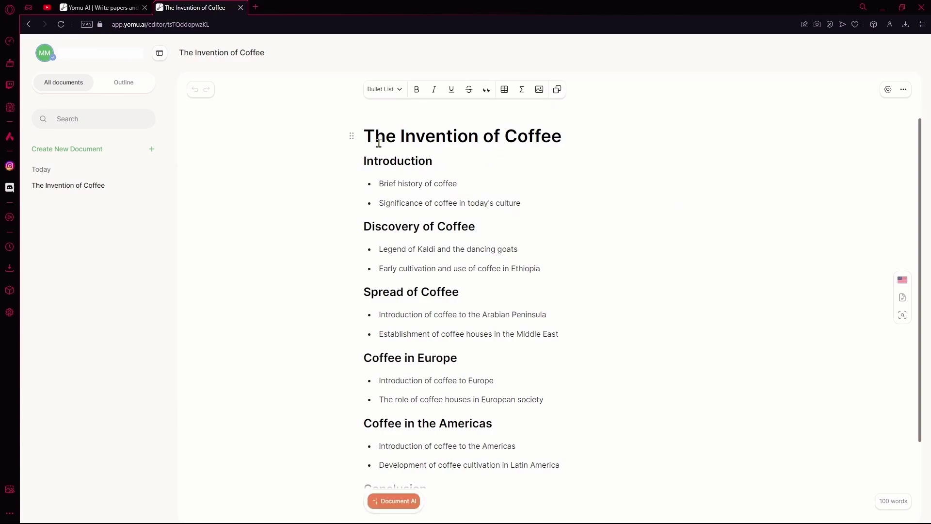
scroll(374, 182, "down", 1)
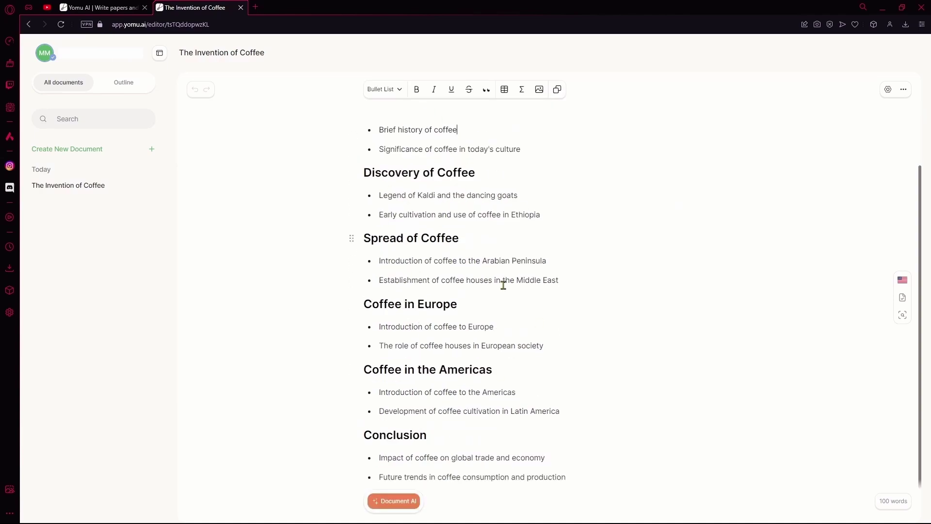
scroll(490, 333, "up", 1)
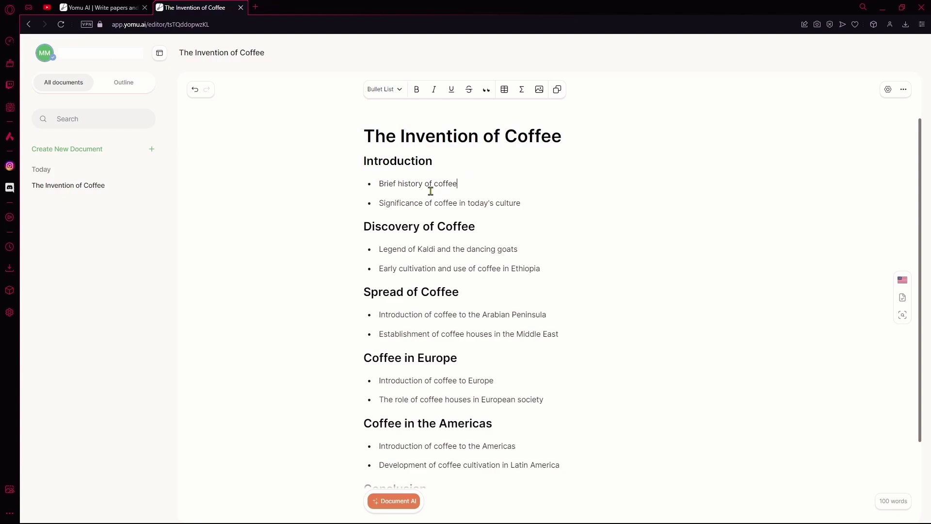
left_click(402, 504)
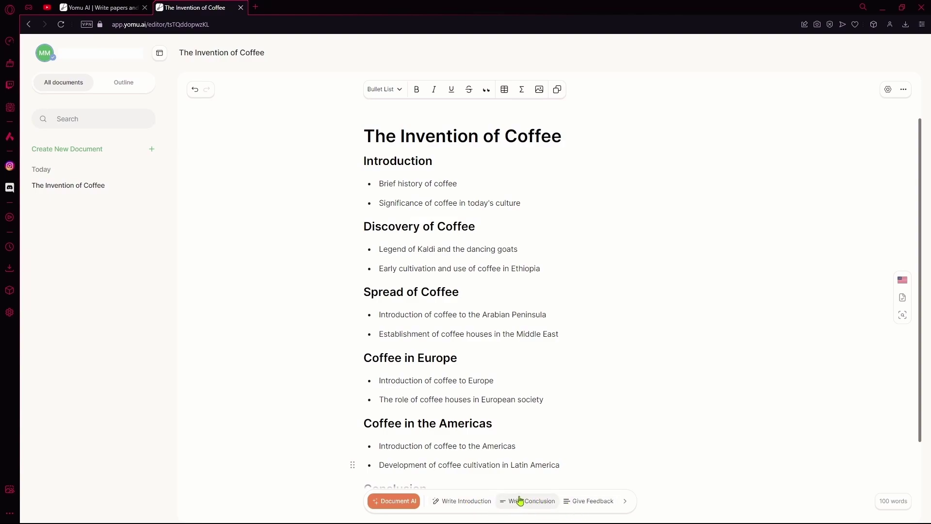
Have the AI write an introduction for the coffee paper
left_click(479, 508)
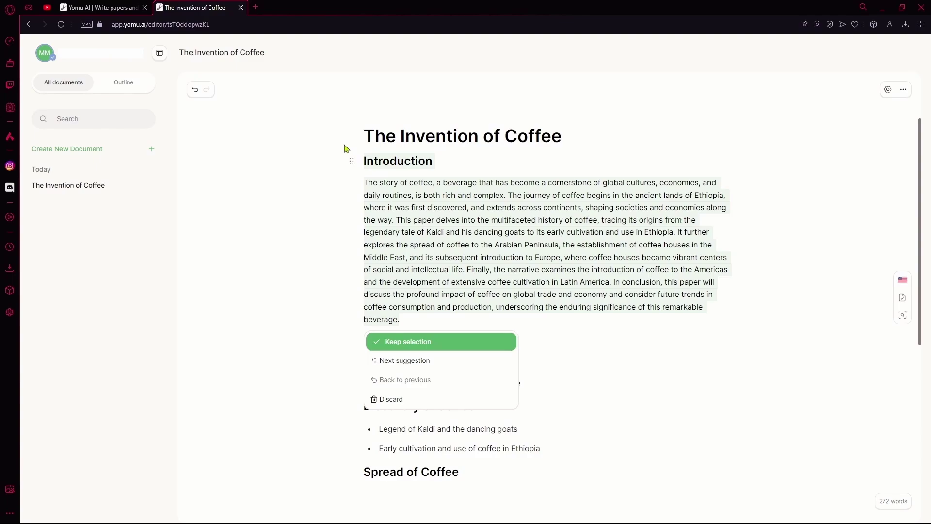
scroll(458, 252, "down", 4)
scroll(444, 254, "up", 4)
scroll(444, 410, "down", 1)
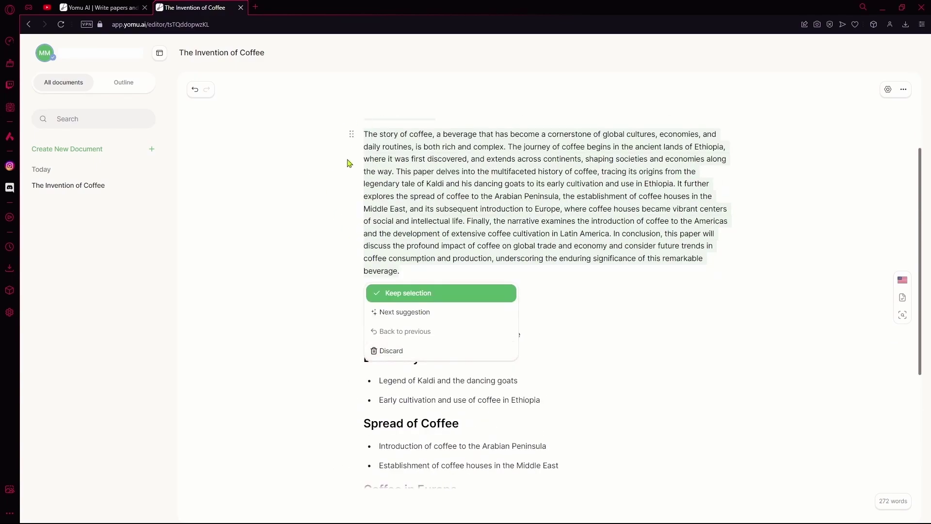
scroll(373, 219, "up", 1)
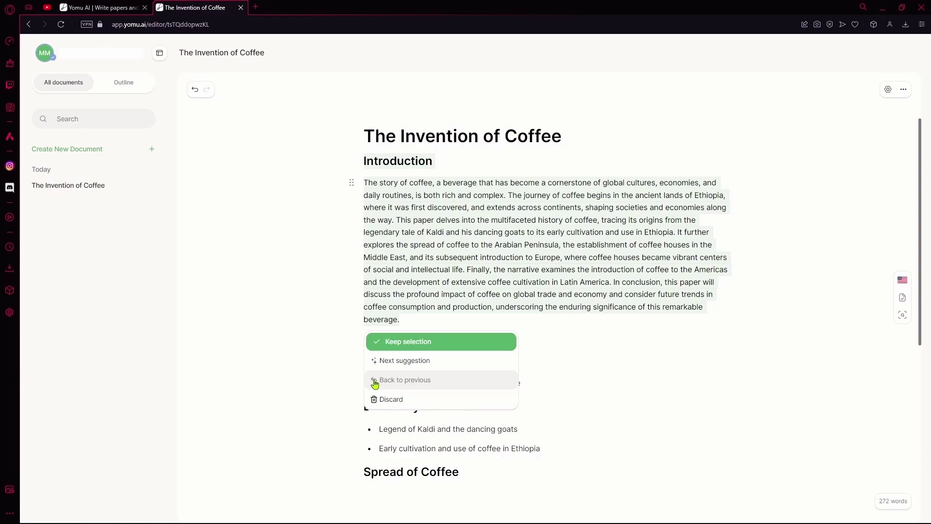
Compare alternative introduction suggestions, returning to the longer 'The global appreciation for coffee' version
left_click(424, 368)
left_click(416, 349)
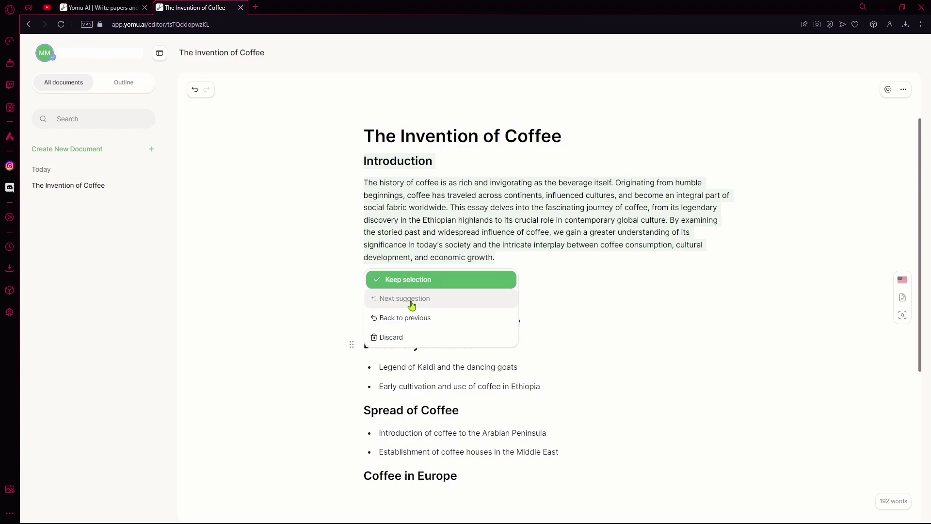
left_click(421, 319)
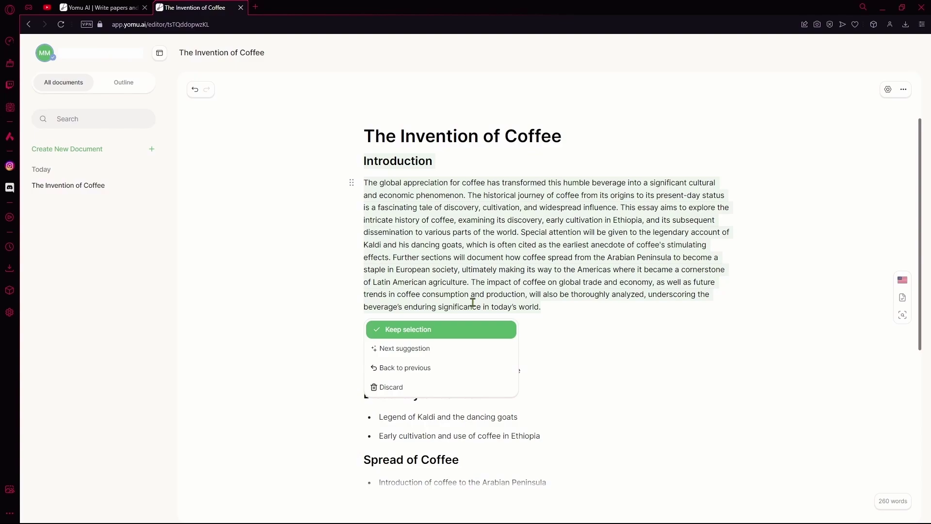
left_click(419, 351)
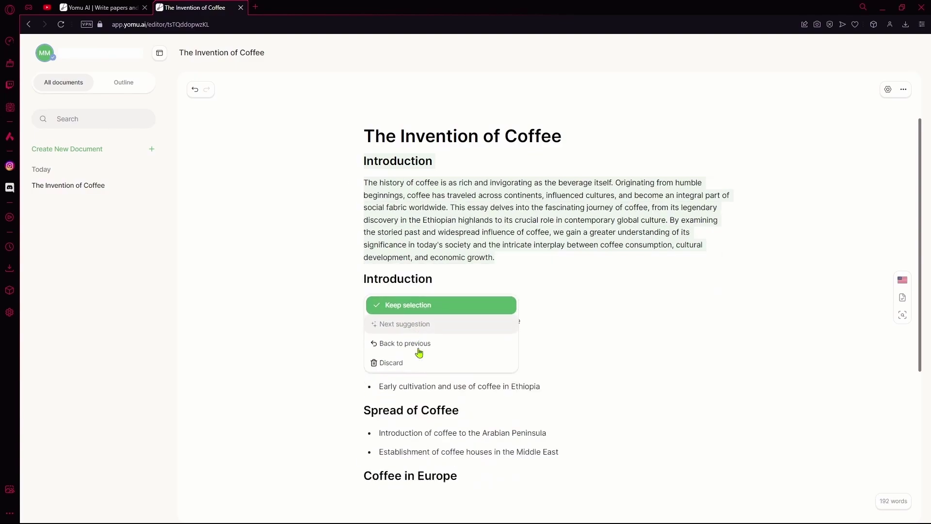
left_click(441, 324)
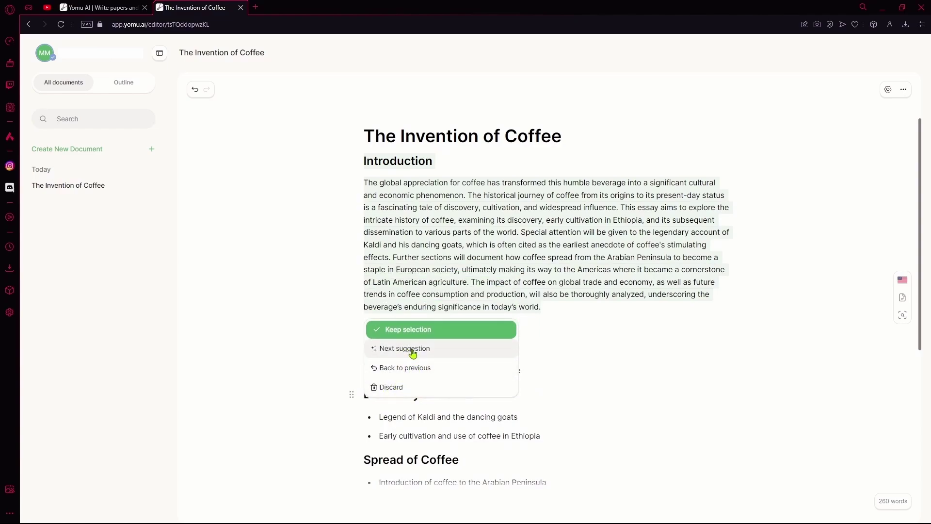
Keep the AI introduction and delete the old Introduction heading and its outline bullets
left_click(457, 330)
scroll(464, 339, "down", 2)
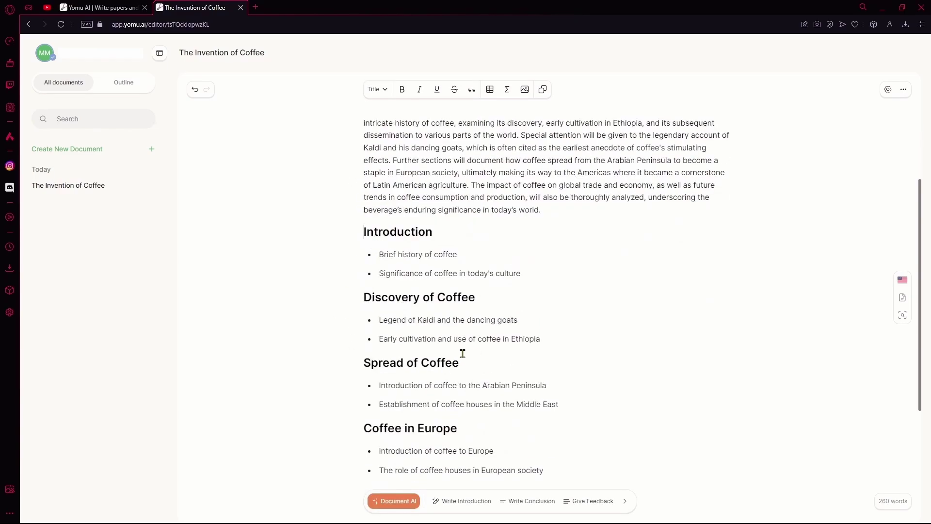
left_click(459, 250)
left_click(520, 275)
key("BackSpace")
key("BackSpace")
key("BackSpace")
key("BackSpace")
key("BackSpace")
key("BackSpace")
key("BackSpace")
key("BackSpace")
key("BackSpace")
key("BackSpace")
key("BackSpace")
key("BackSpace")
key("BackSpace")
key("BackSpace")
key("BackSpace")
key("BackSpace")
key("BackSpace")
scroll(581, 391, "up", 2)
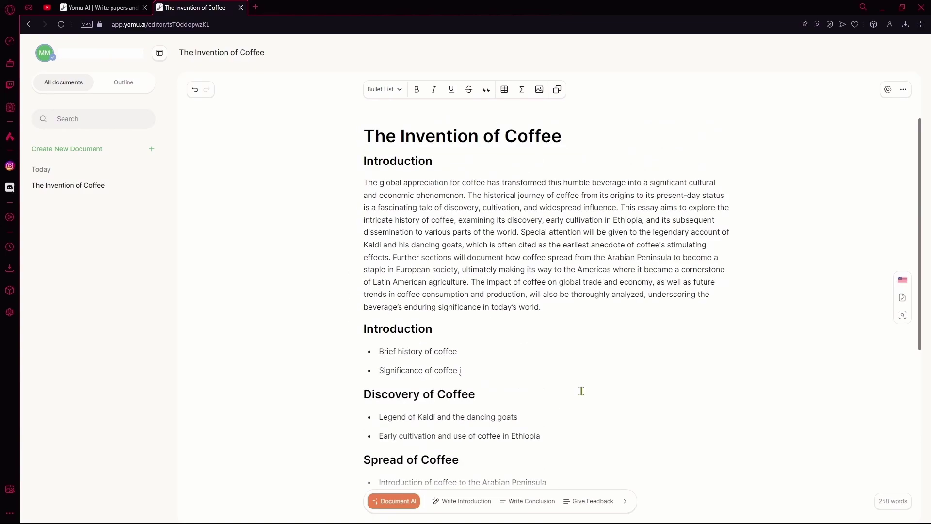
key("BackSpace")
key("BackSpace")
key("BackSpace")
key("BackSpace")
key("BackSpace")
key("BackSpace")
key("BackSpace")
key("BackSpace")
key("BackSpace")
key("BackSpace")
key("BackSpace")
key("BackSpace")
key("BackSpace")
key("BackSpace")
key("BackSpace")
key("BackSpace")
key("BackSpace")
key("BackSpace")
key("BackSpace")
key("BackSpace")
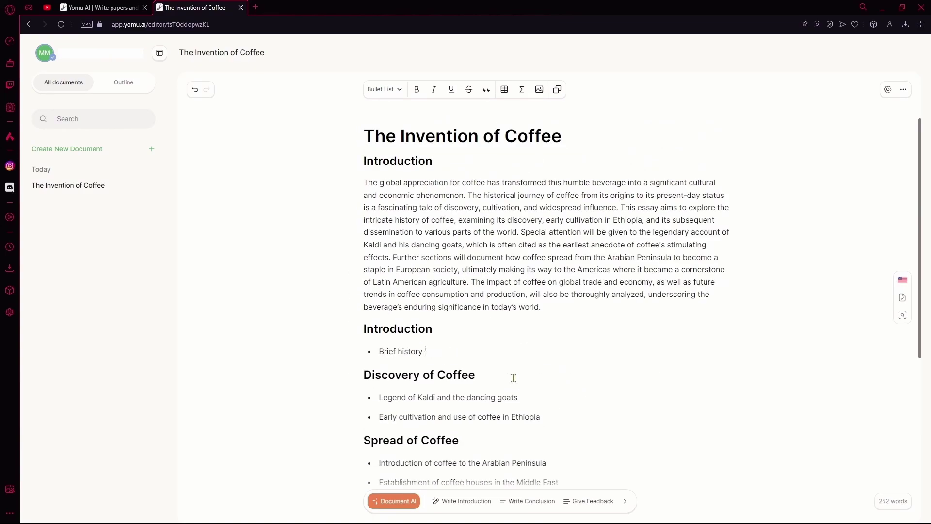
key("BackSpace")
key("BackSpace")
key("BackSpace")
key("BackSpace")
key("BackSpace")
key("BackSpace")
key("BackSpace")
key("BackSpace")
key("BackSpace")
key("BackSpace")
key("BackSpace")
key("BackSpace")
key("BackSpace")
key("BackSpace")
key("BackSpace")
key("BackSpace")
key("BackSpace")
key("BackSpace")
key("BackSpace")
key("BackSpace")
key("BackSpace")
key("BackSpace")
key("BackSpace")
key("BackSpace")
key("BackSpace")
key("BackSpace")
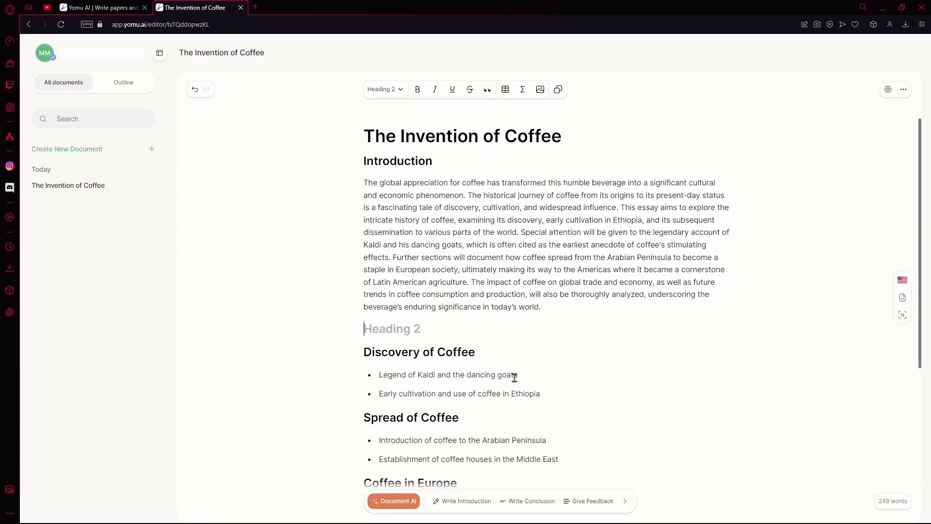
left_click_drag(544, 371, 393, 347)
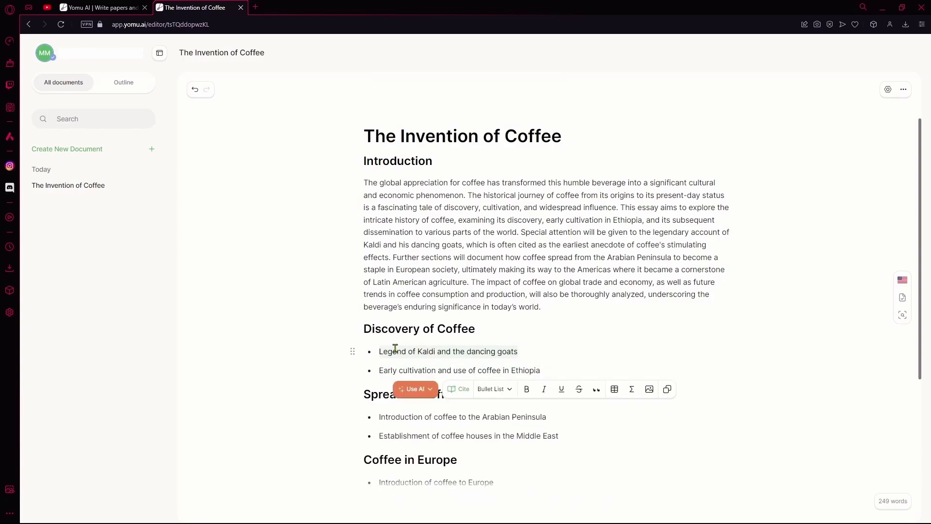
left_click(547, 375)
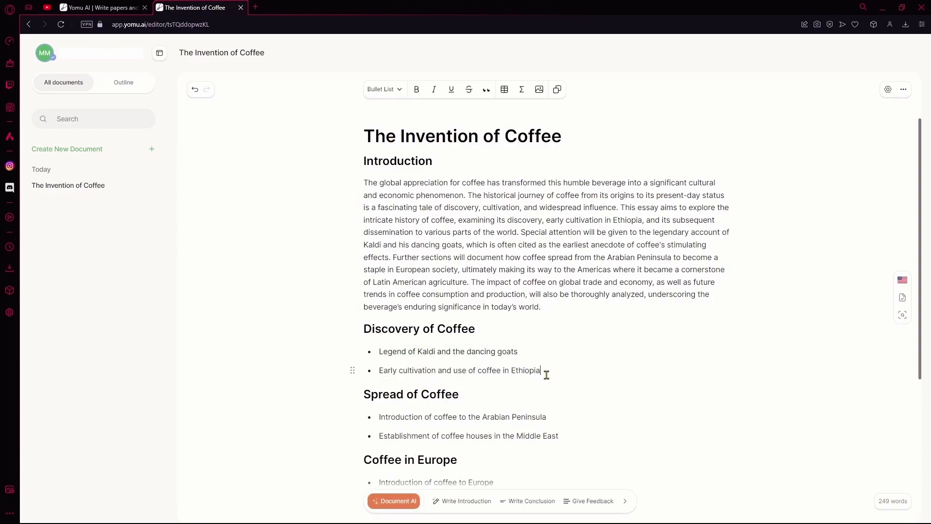
Have the AI write a conclusion paragraph and keep it
left_click(539, 504)
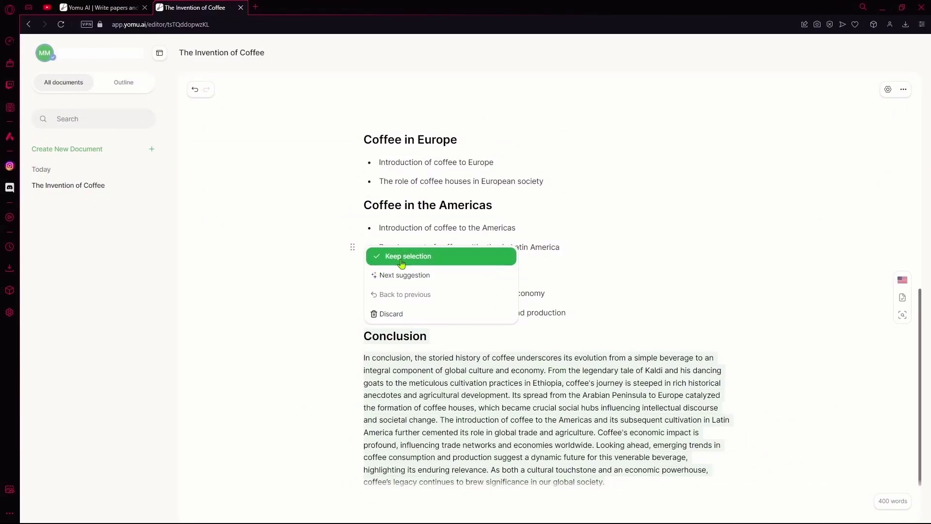
left_click(431, 262)
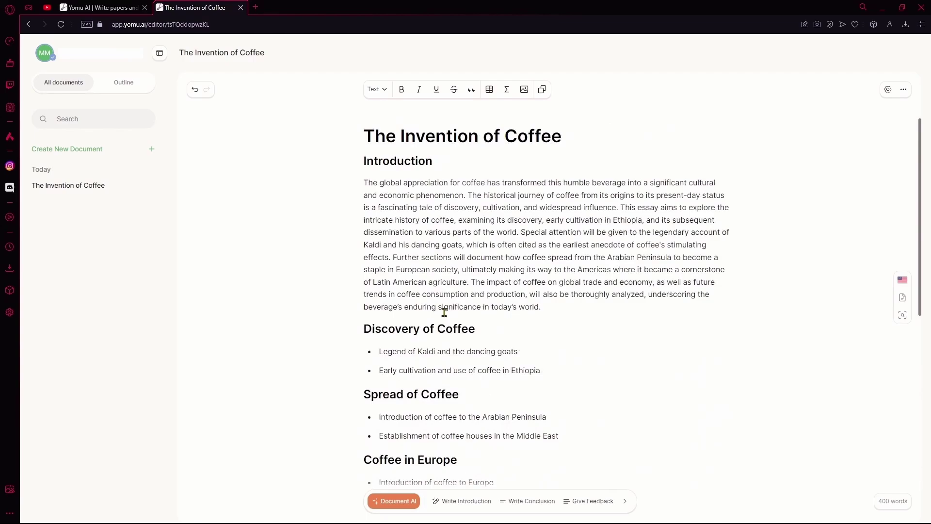
left_click_drag(443, 162, 410, 160)
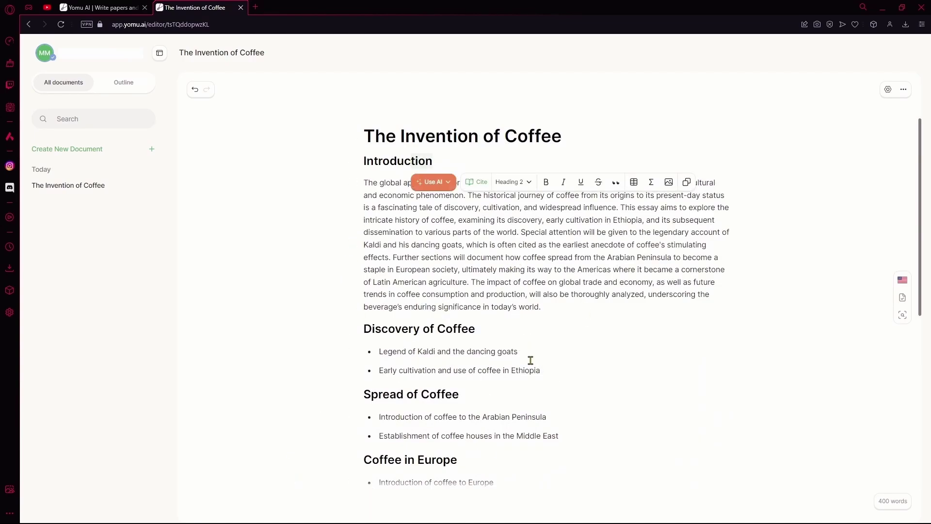
Go to the second Conclusion heading and bring up, then close, its editing menu
scroll(453, 322, "down", 4)
scroll(513, 373, "down", 3)
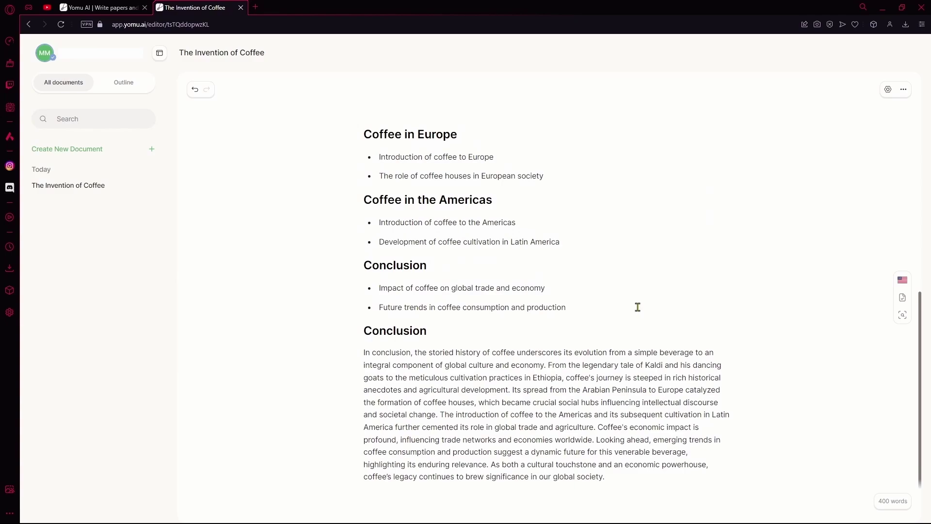
left_click(459, 330)
right_click(465, 340)
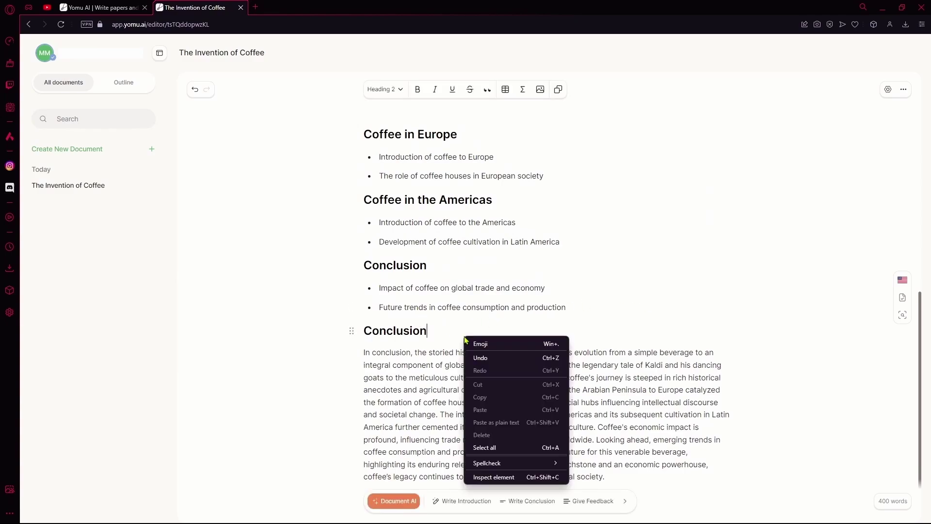
left_click(431, 331)
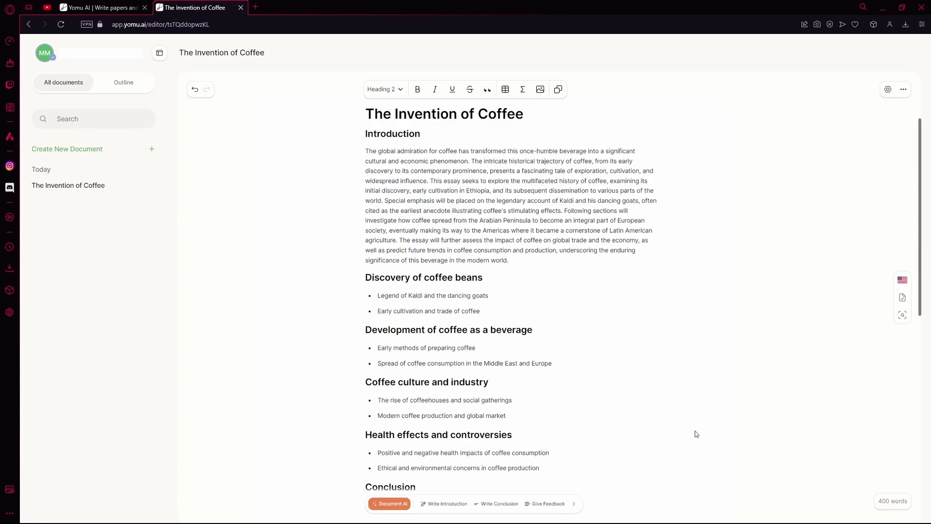
Expand the Introduction paragraph with AI and keep the result
left_click(686, 410)
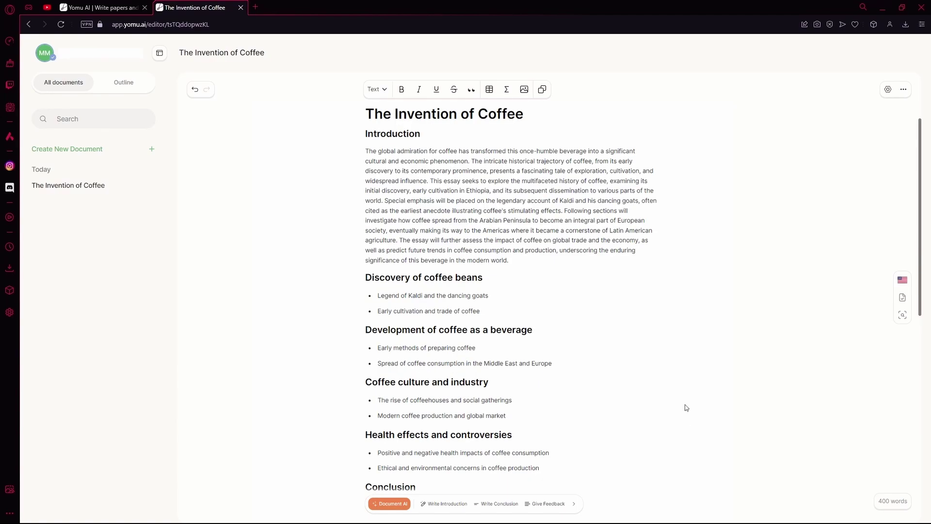
triple_click(482, 179)
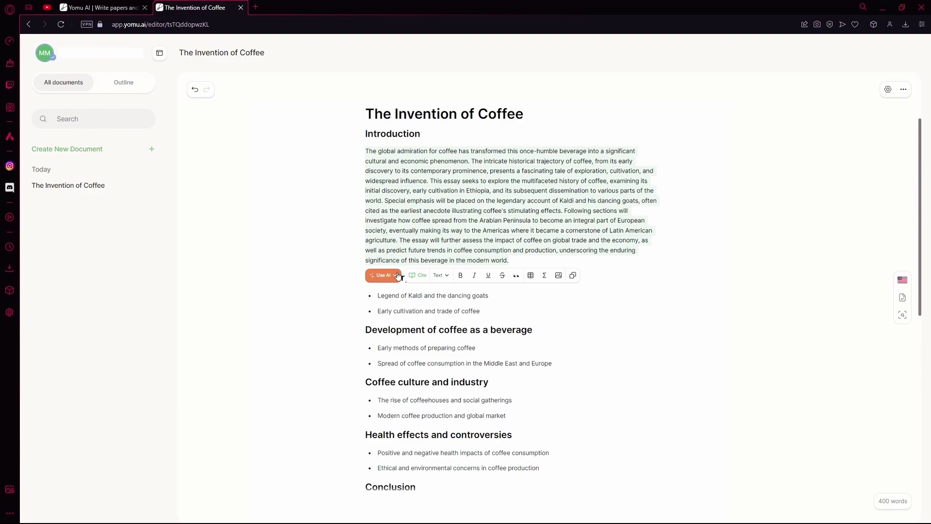
left_click(398, 275)
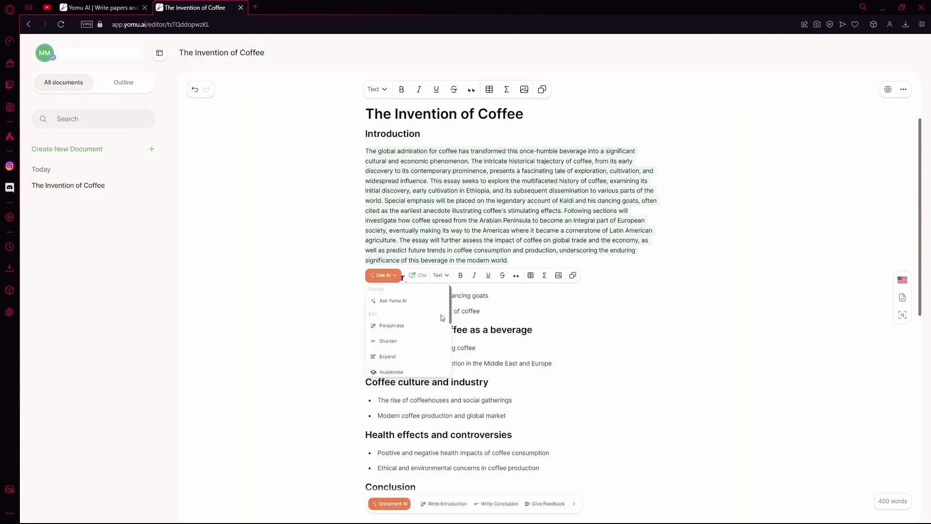
scroll(450, 321, "down", 1)
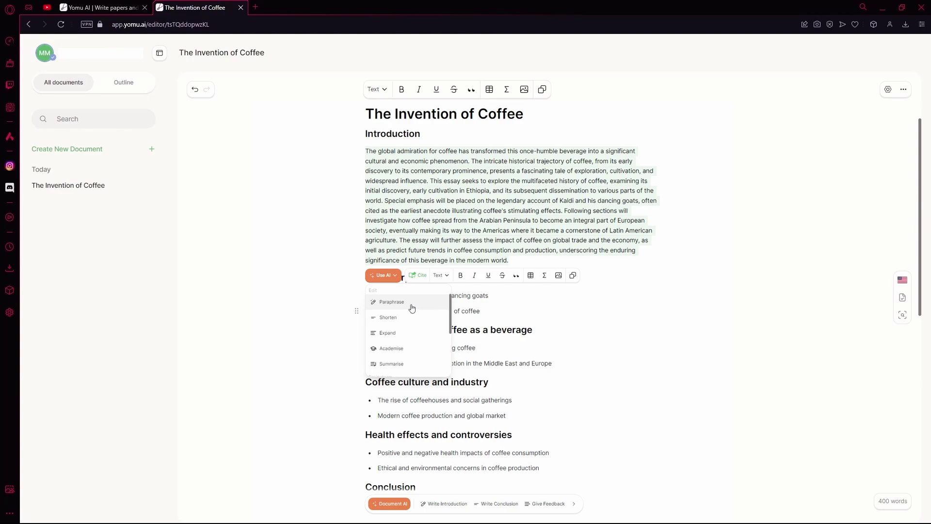
left_click(417, 338)
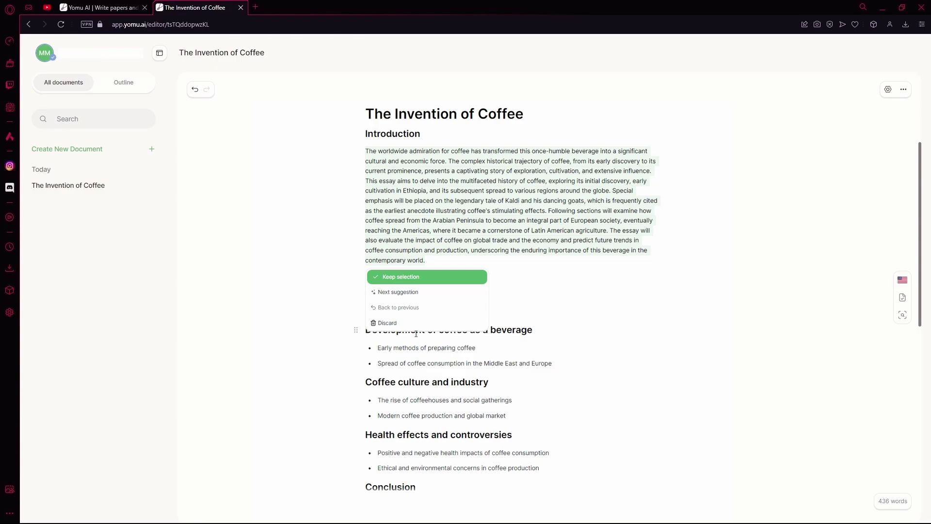
left_click(445, 281)
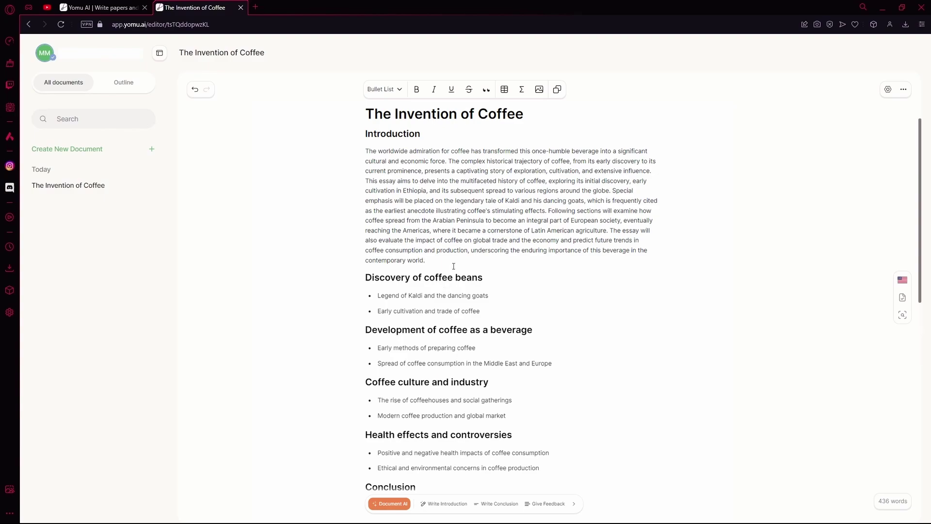
Academise the rewritten Introduction with AI and keep the formal version
triple_click(589, 226)
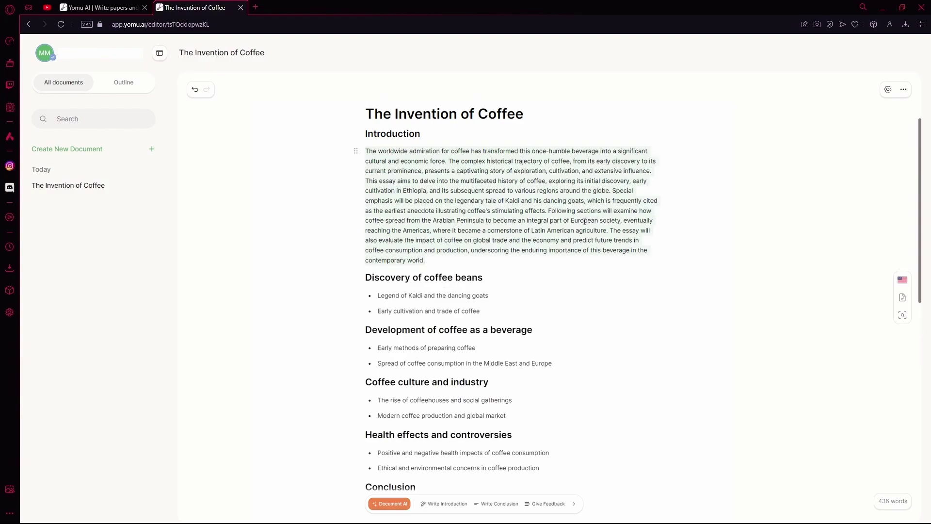
left_click(395, 275)
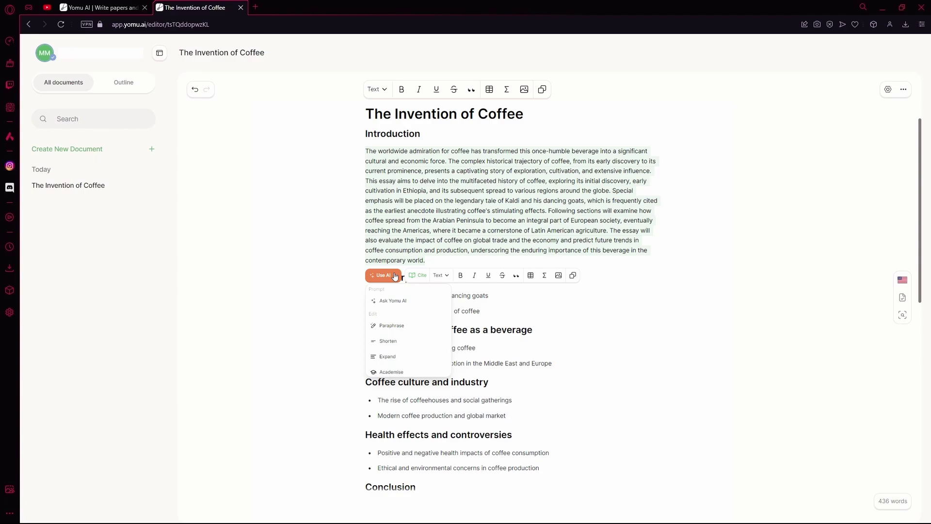
scroll(417, 320, "down", 2)
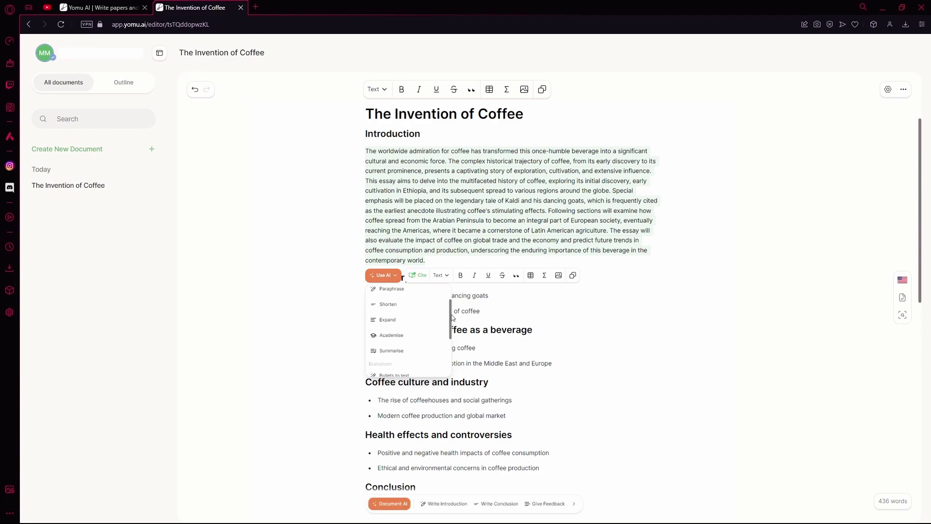
left_click(415, 321)
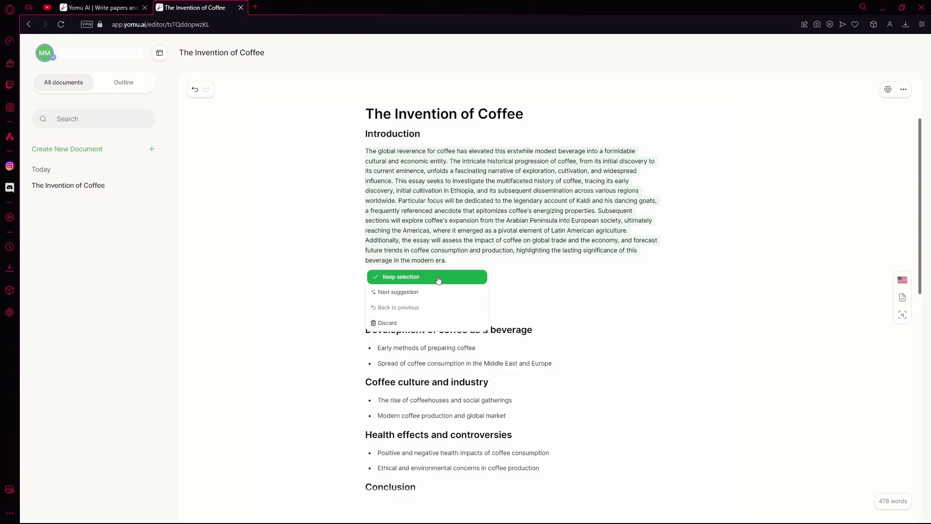
left_click(438, 278)
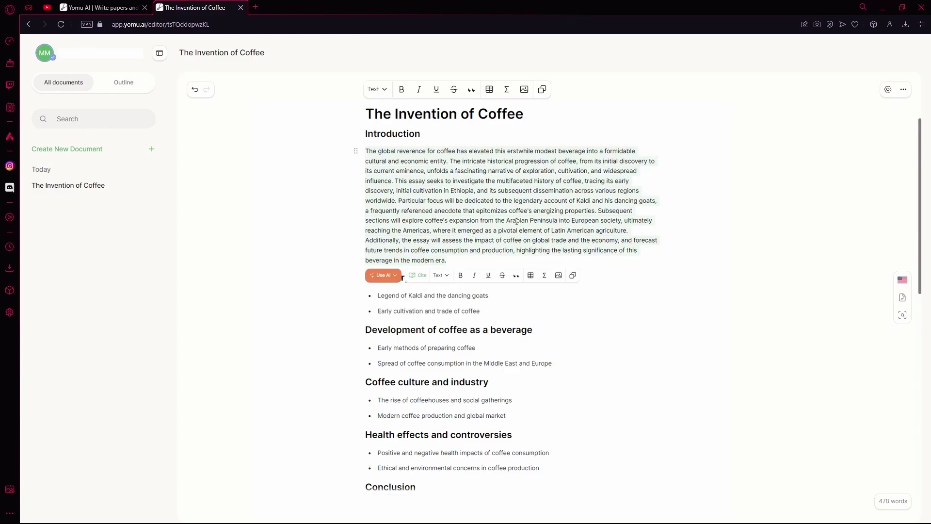
Apply the AI Write in-depth action to the selected Introduction paragraph
left_click(386, 275)
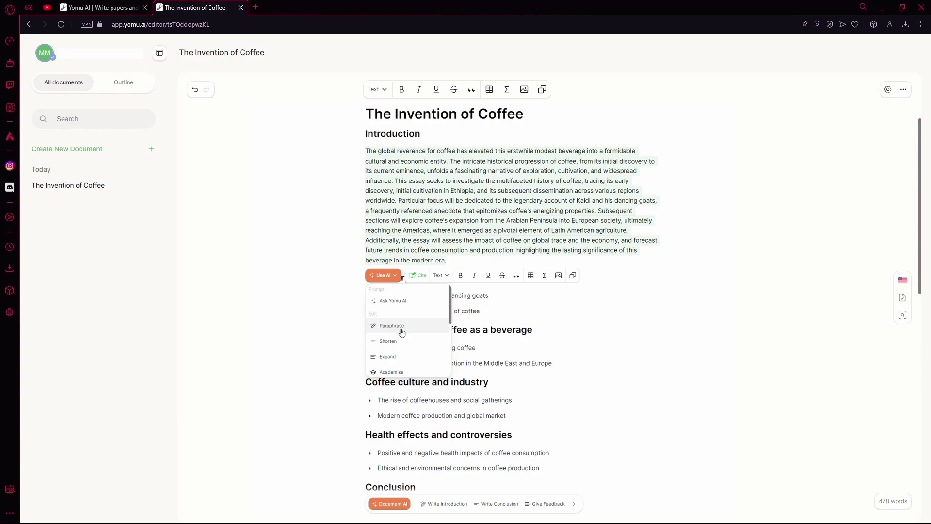
scroll(405, 346, "down", 2)
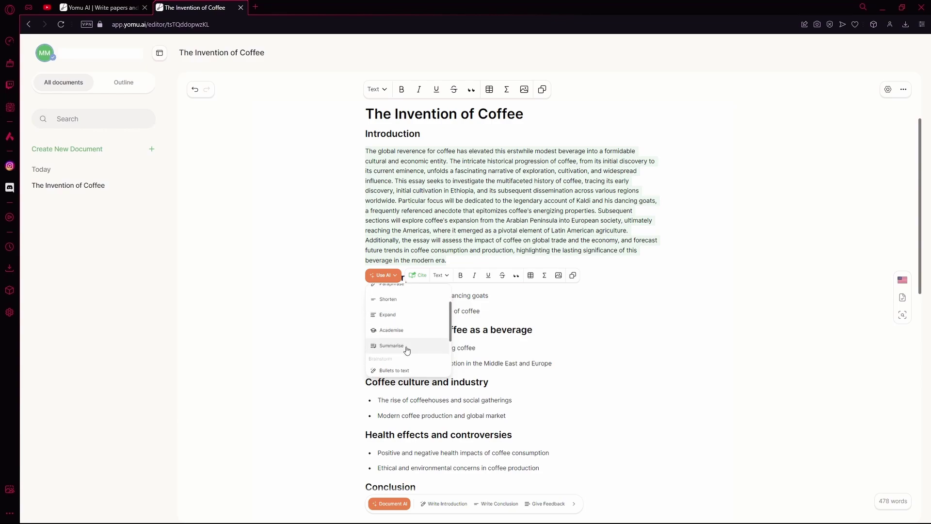
scroll(407, 350, "down", 1)
scroll(401, 359, "down", 1)
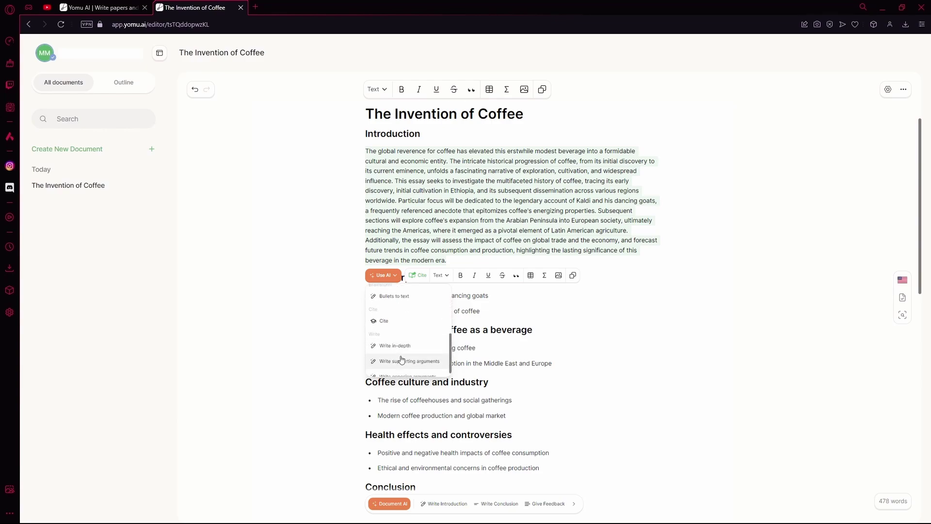
scroll(401, 359, "down", 1)
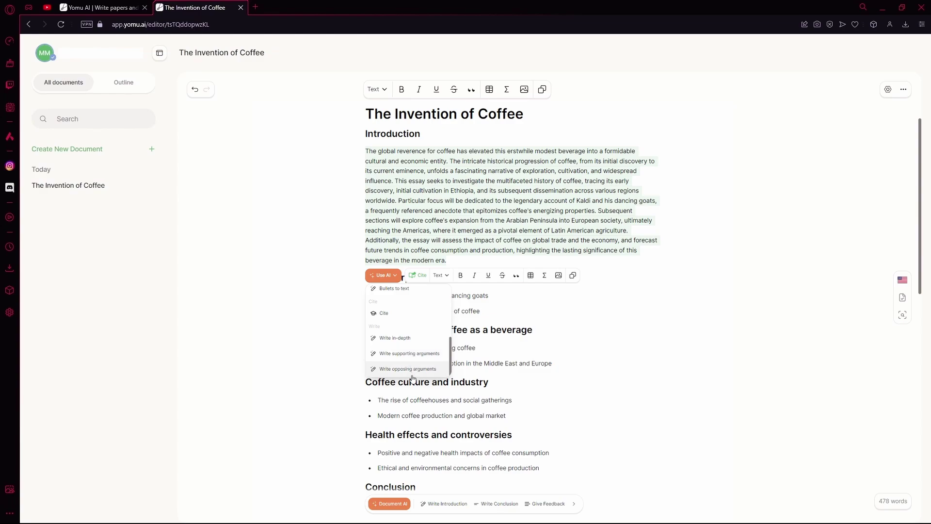
left_click(427, 345)
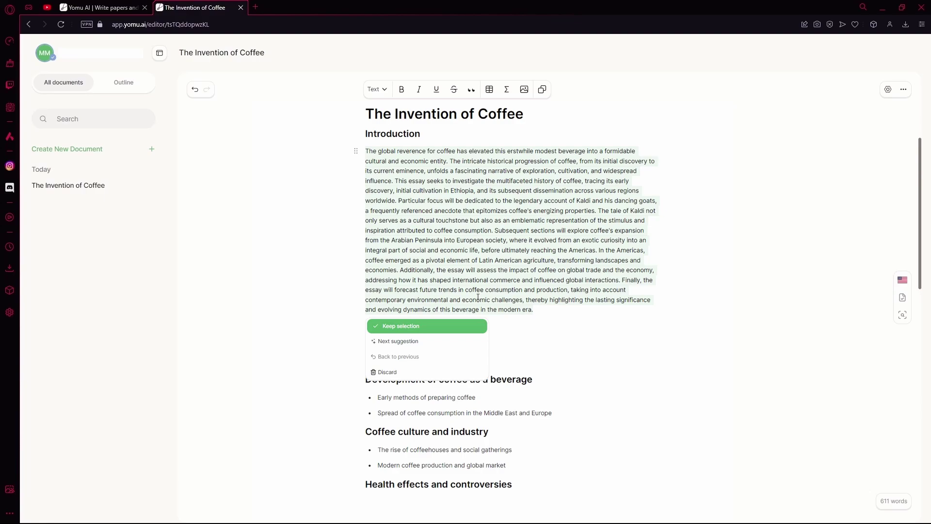
Keep the in-depth Introduction and turn the two Development of coffee as a beverage bullets into prose
left_click(459, 329)
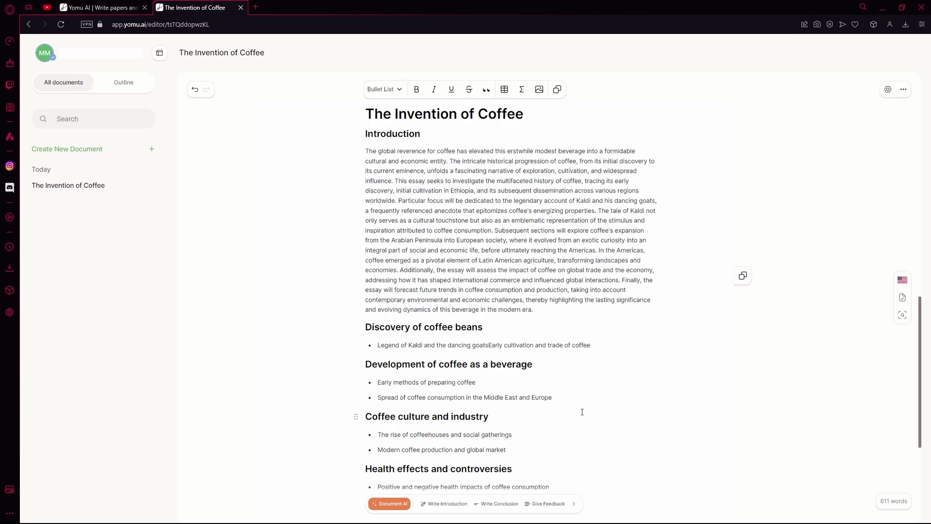
left_click_drag(565, 397, 378, 384)
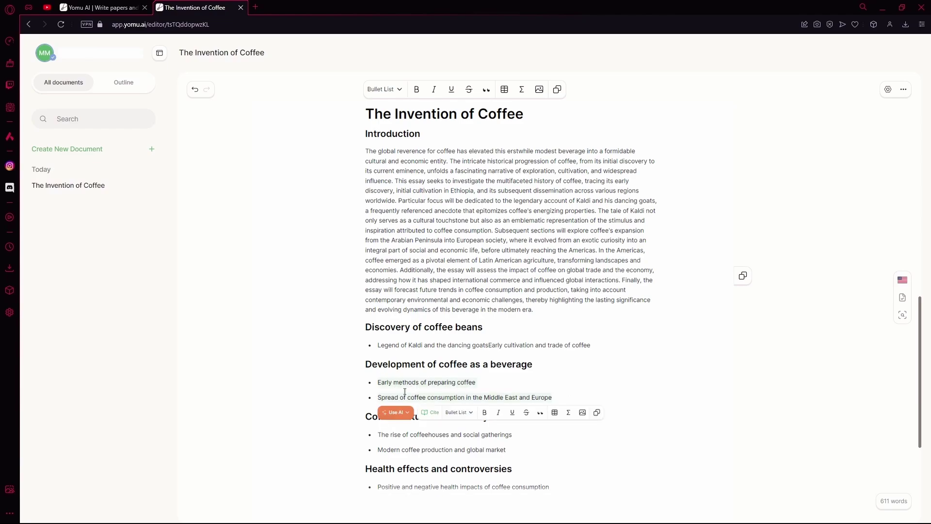
left_click(407, 412)
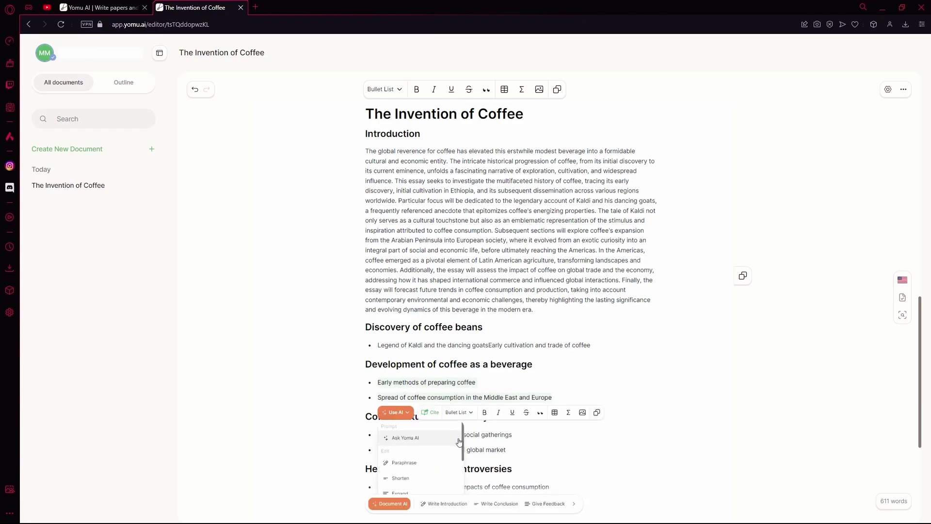
left_click_drag(463, 442, 464, 481)
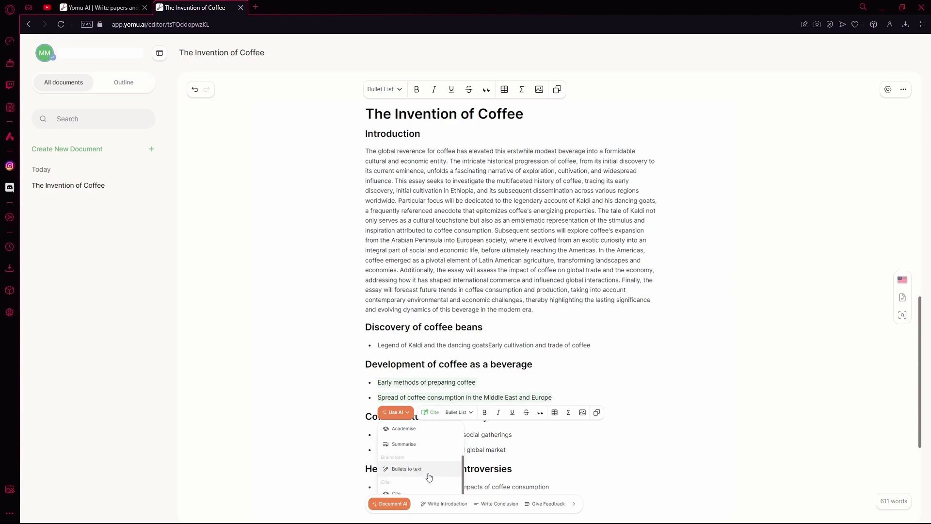
left_click(429, 477)
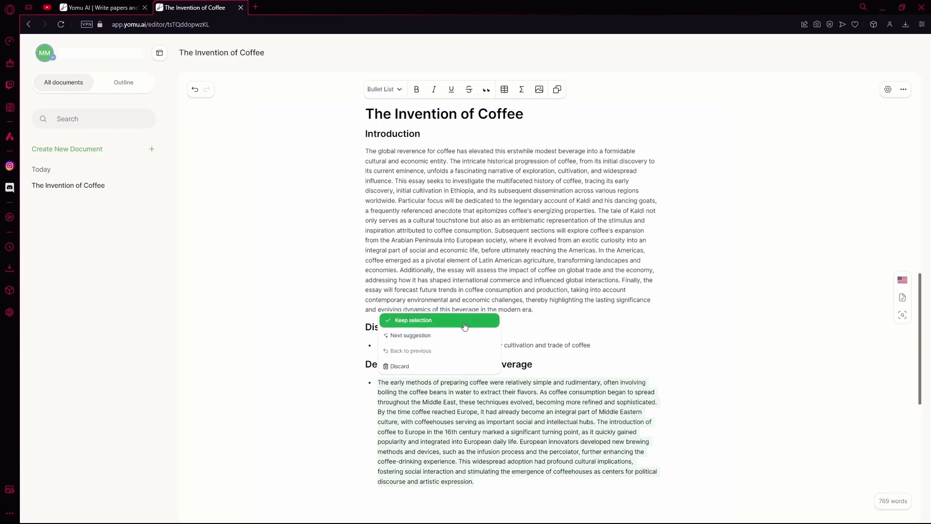
left_click(464, 322)
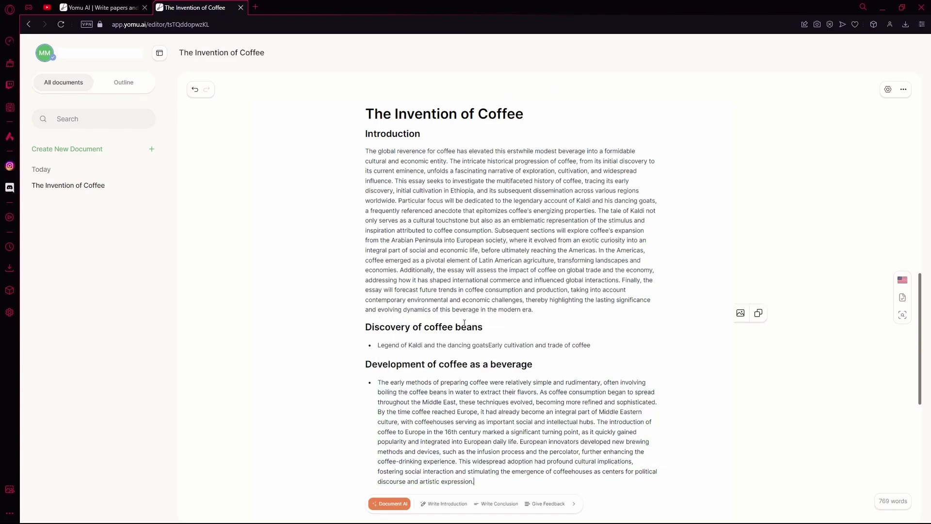
Have the AI rewrite the early-methods paragraph more elaborately and keep it
triple_click(450, 401)
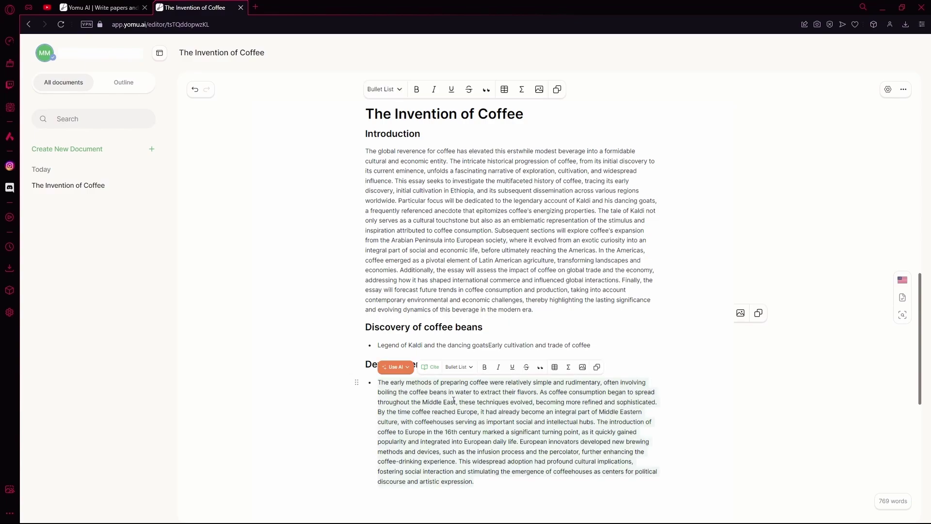
left_click(408, 368)
scroll(460, 461, "down", 3)
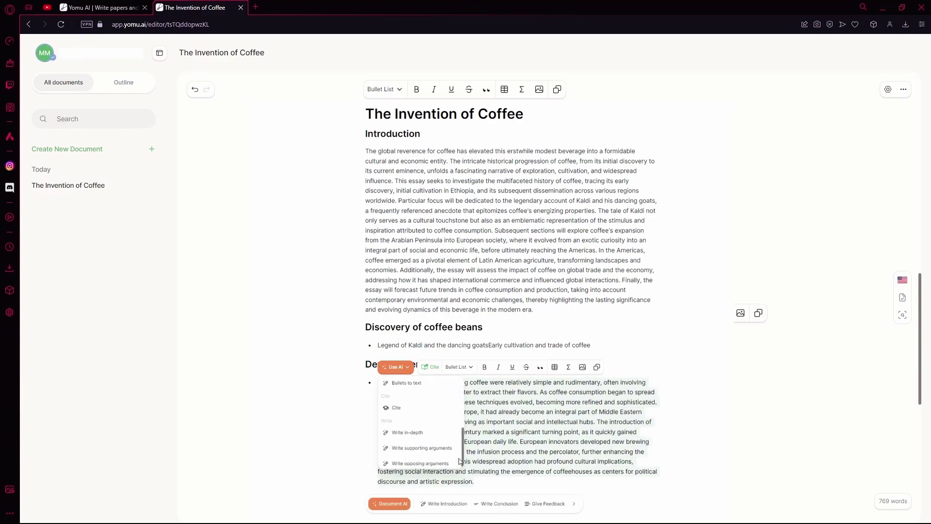
left_click(443, 448)
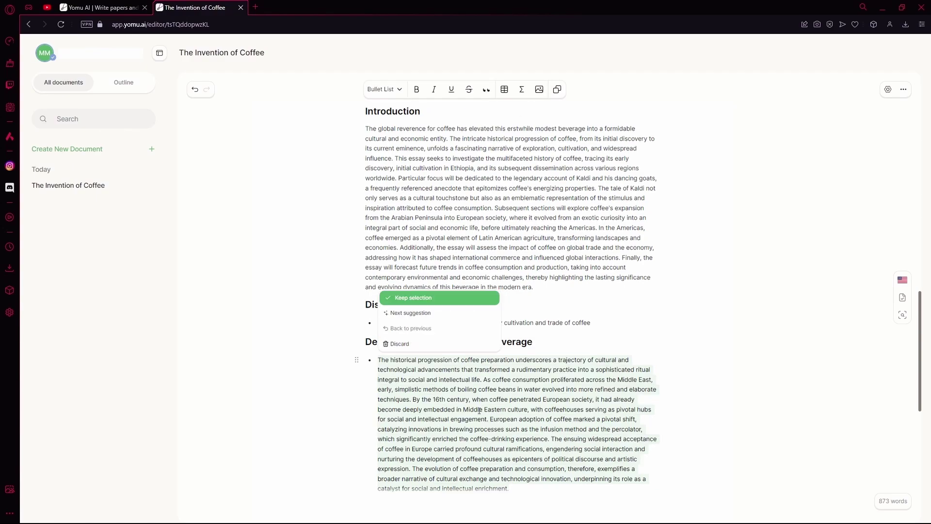
left_click(443, 300)
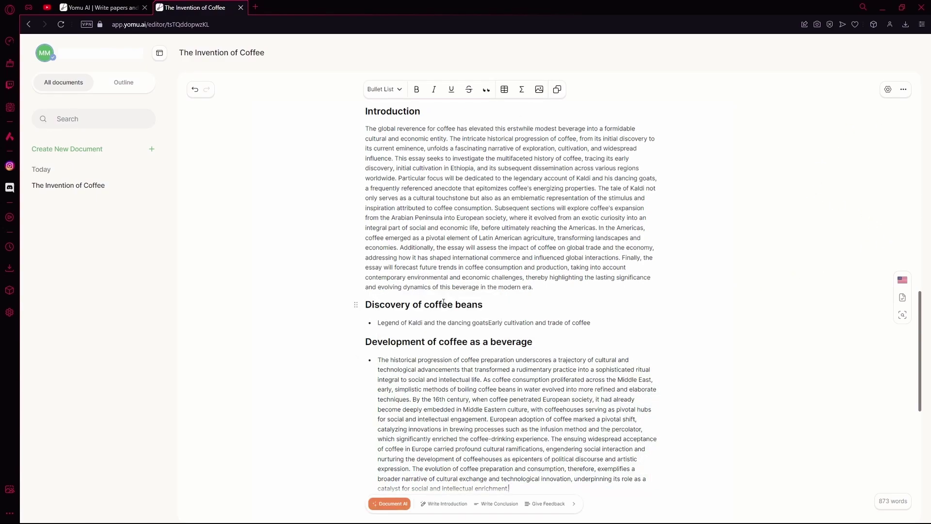
scroll(443, 303, "down", 1)
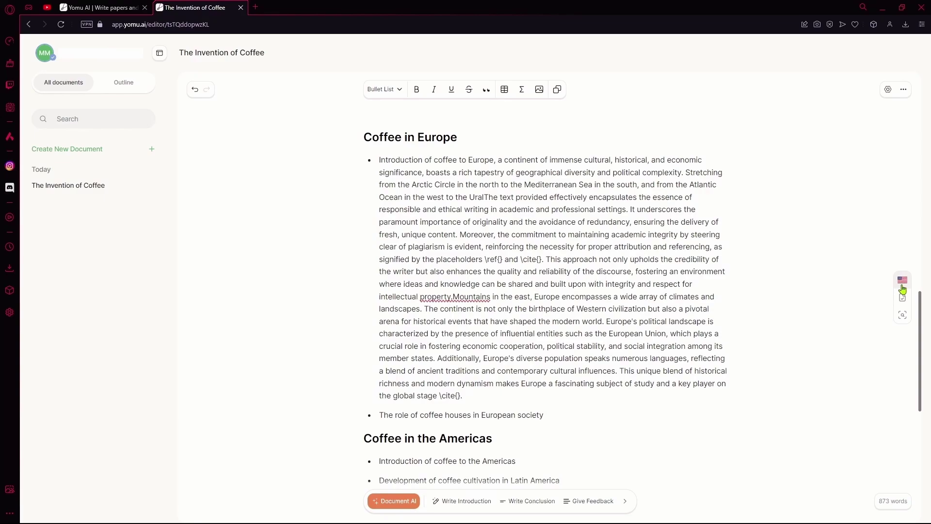
Open Document Settings showing English (US), APA7 citations and GPT-4 (Advanced)
mouse_move(899, 287)
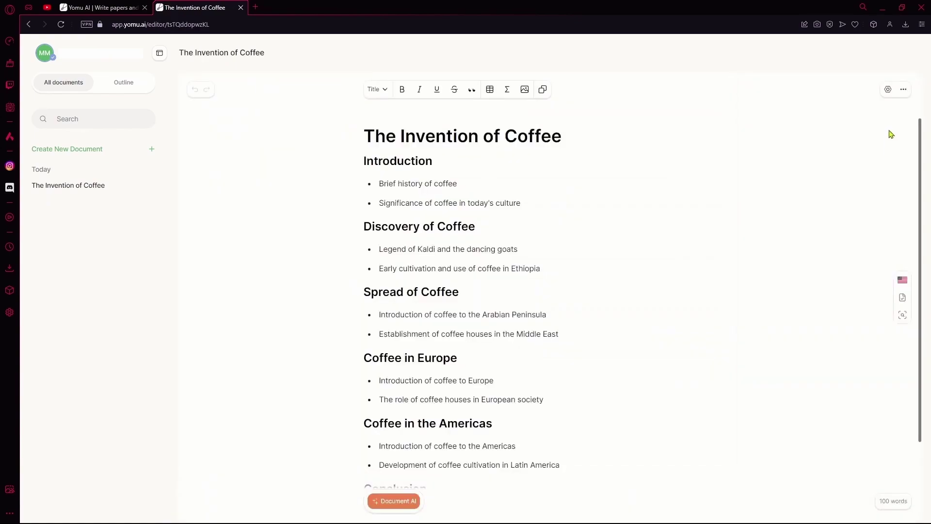
left_click(888, 91)
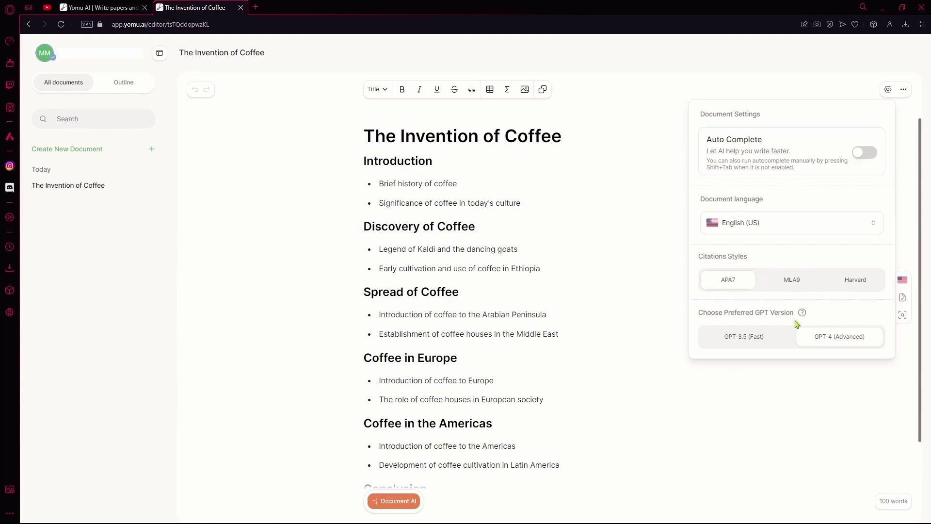
Copy the GPT label text and run a plagiarism scan, which reports 0.00% with no sources
double_click(758, 315)
left_click(757, 319)
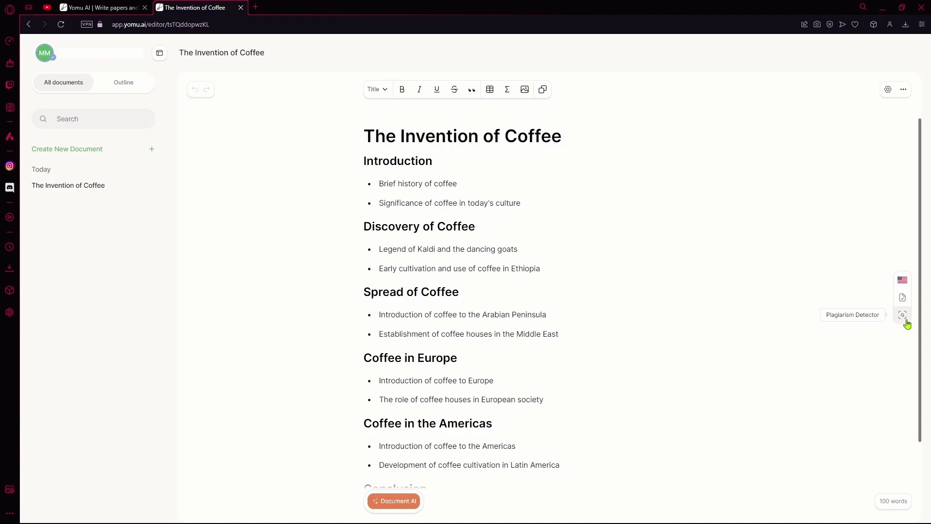
left_click(903, 316)
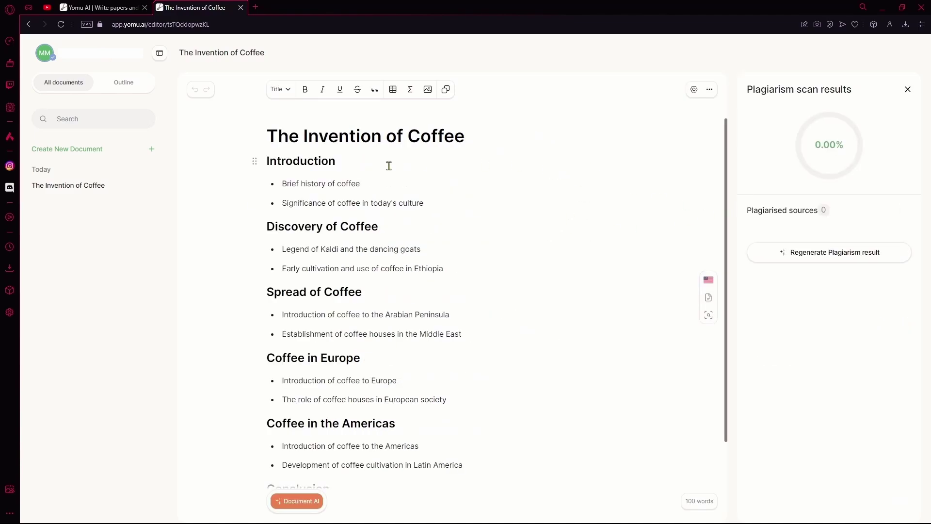
scroll(407, 369, "down", 1)
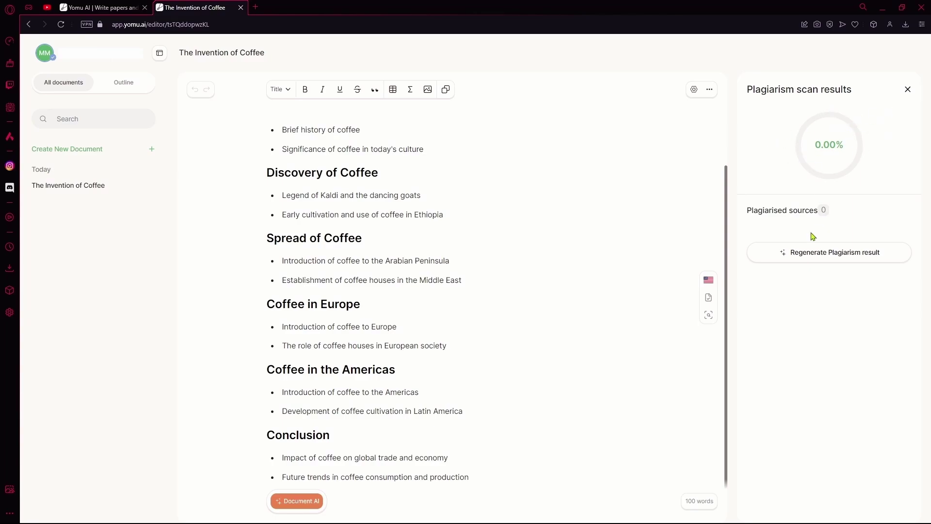
scroll(296, 329, "up", 1)
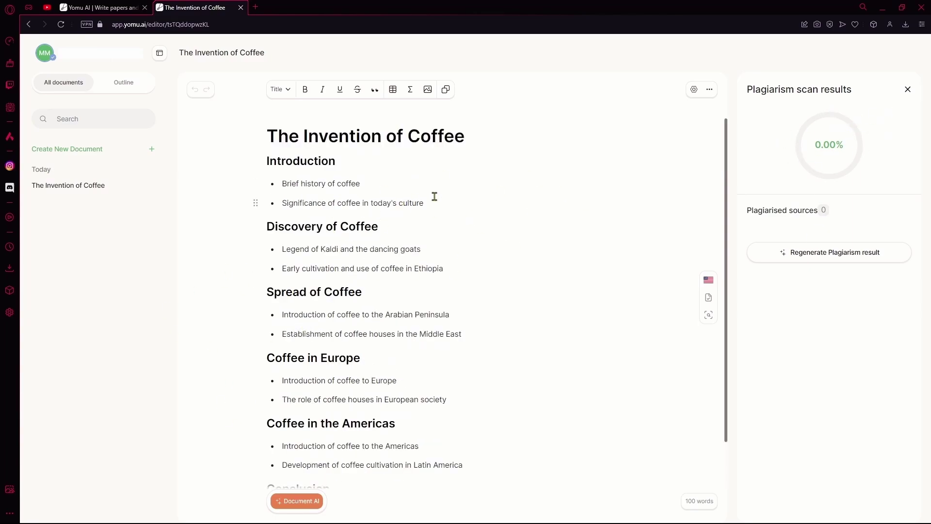
left_click(908, 90)
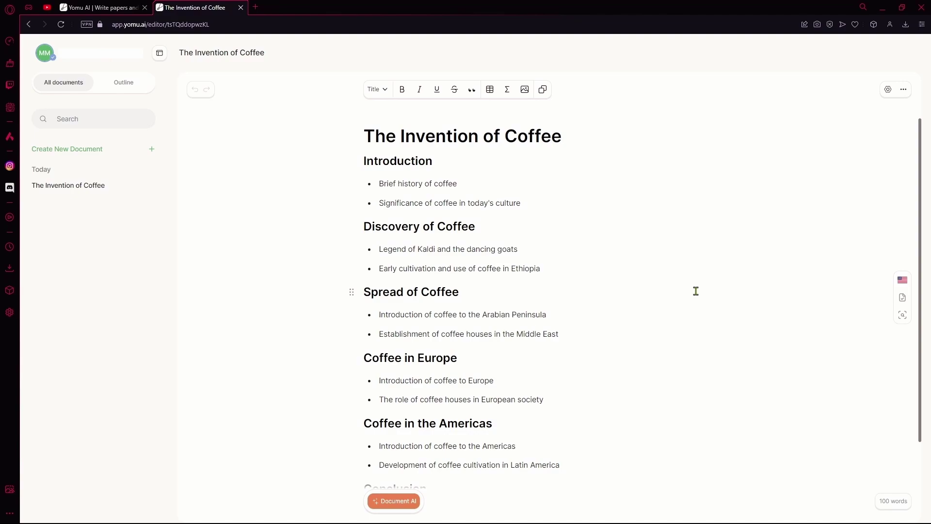
Download the essay as 'The Invention of Coffee.docx' and open it from its folder
left_click(903, 89)
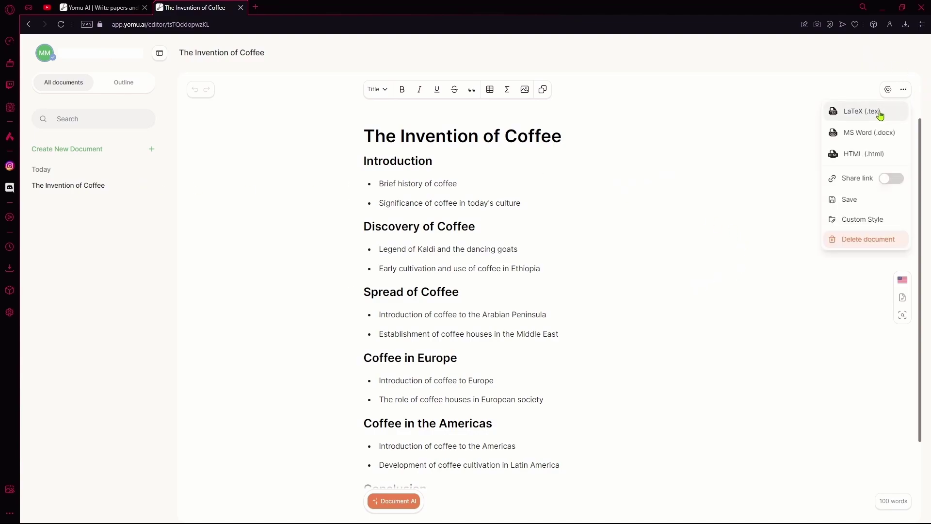
left_click(875, 135)
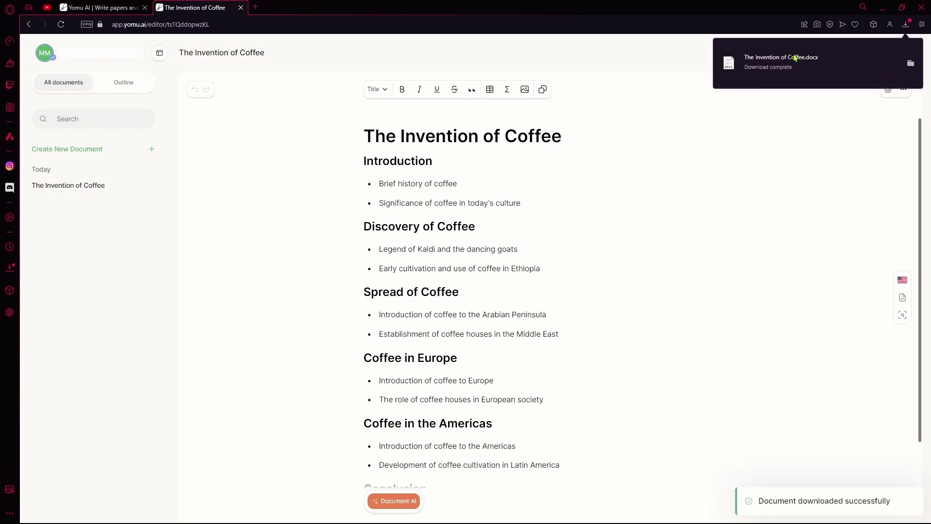
left_click(911, 66)
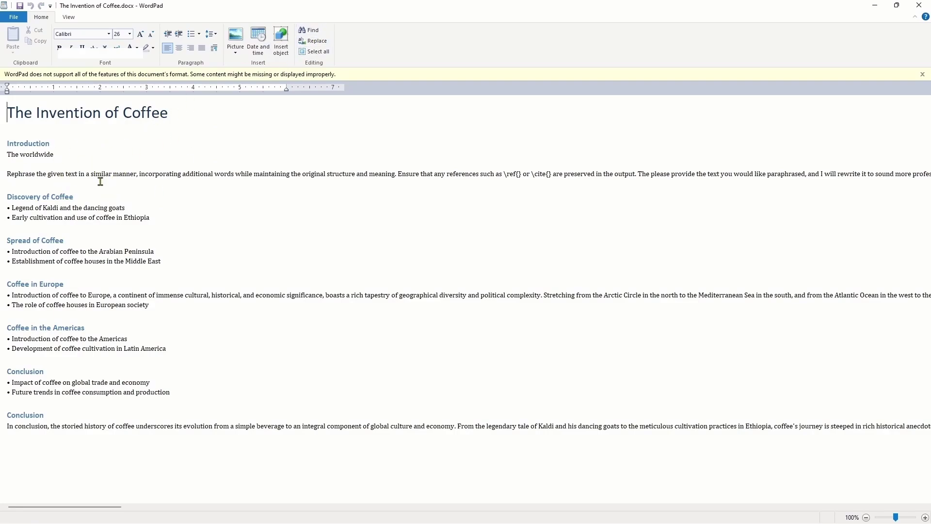
Return from WordPad to the Yomu AI editor and reopen the document's options menu
key("alt+Tab")
left_click(904, 89)
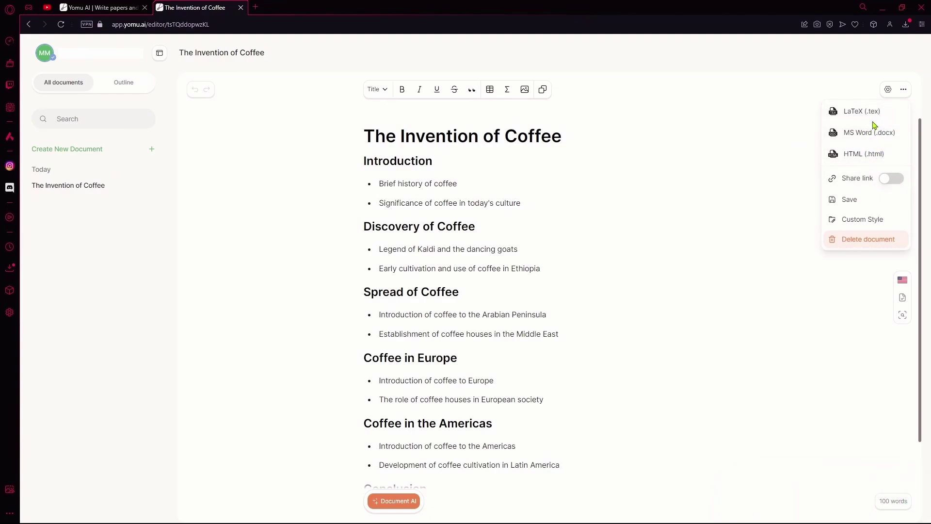
Turn on link sharing to copy the essay's share link, then dismiss the Custom Style settings
left_click(889, 183)
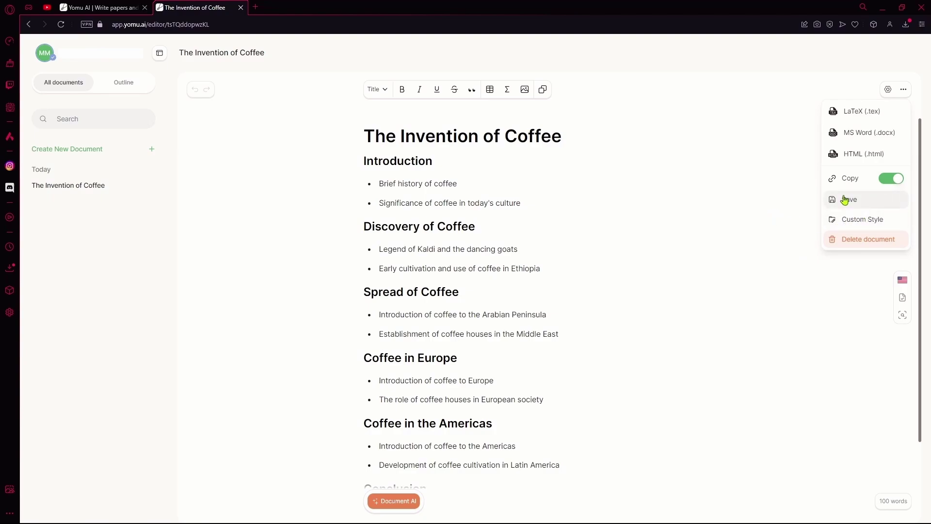
left_click(872, 223)
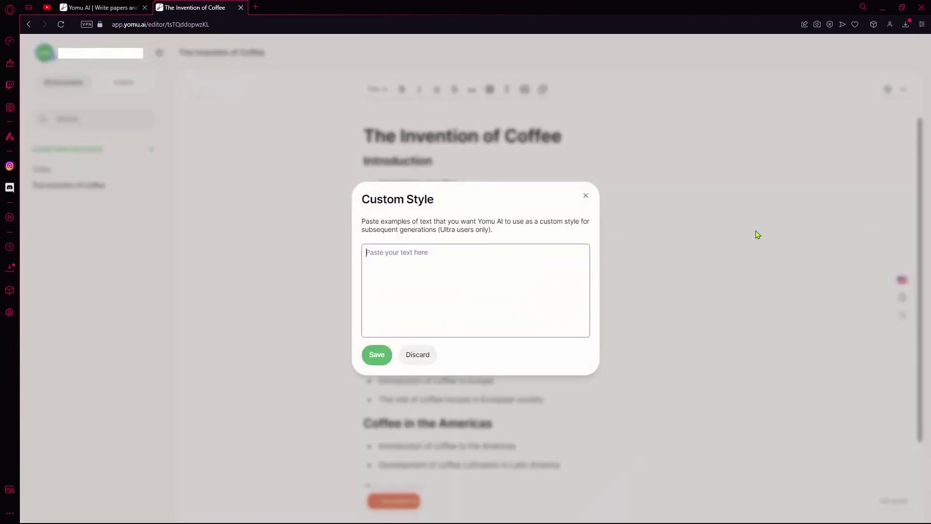
key("Escape")
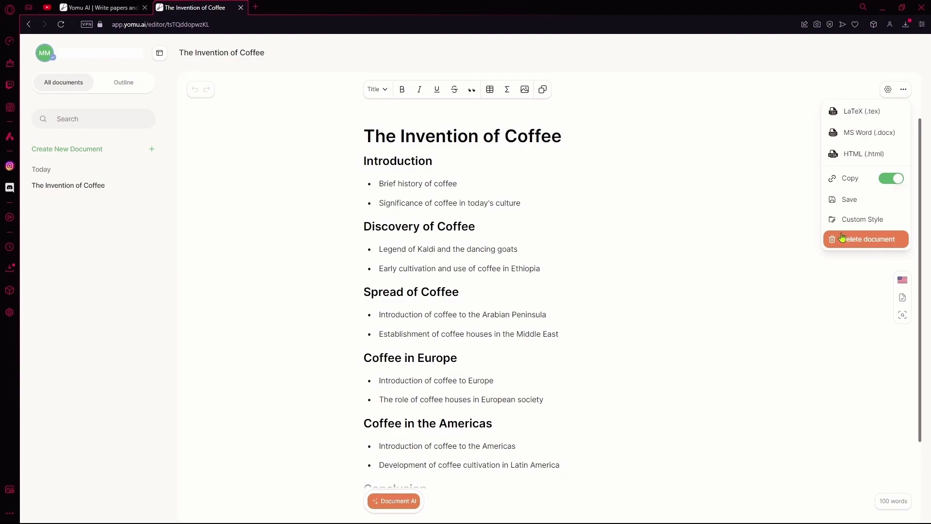
Close the document options and toggle the documents sidebar off and back on
left_click(721, 250)
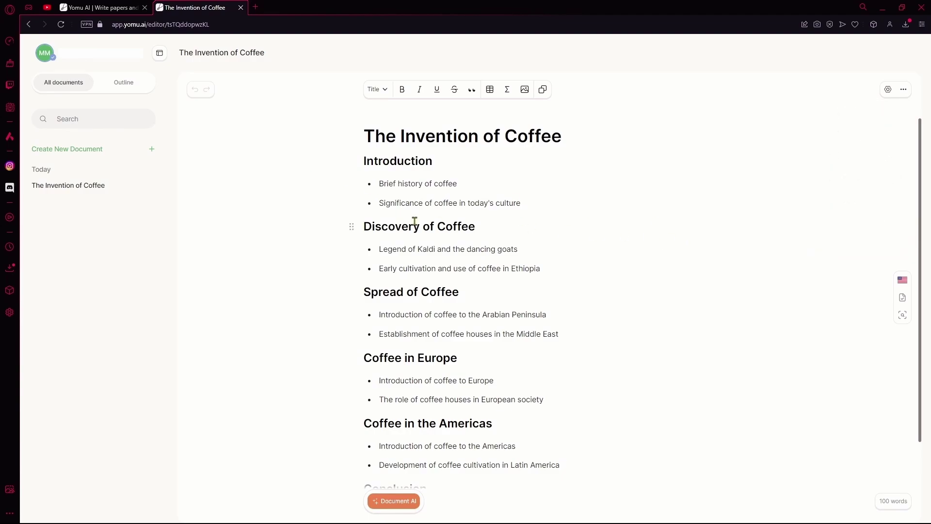
scroll(381, 262, "down", 1)
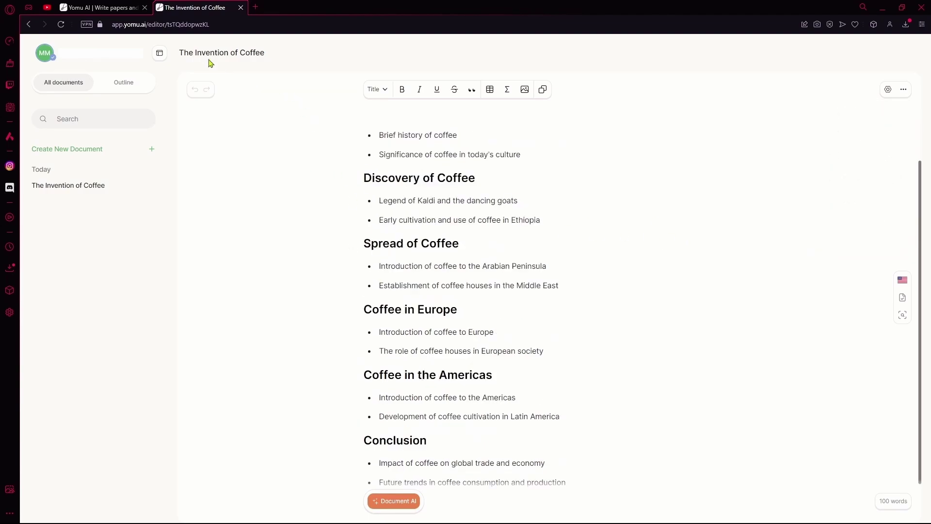
left_click(161, 55)
left_click(163, 56)
Show the essay's heading outline, jump to the Introduction section, then hide the outline panel
left_click(127, 84)
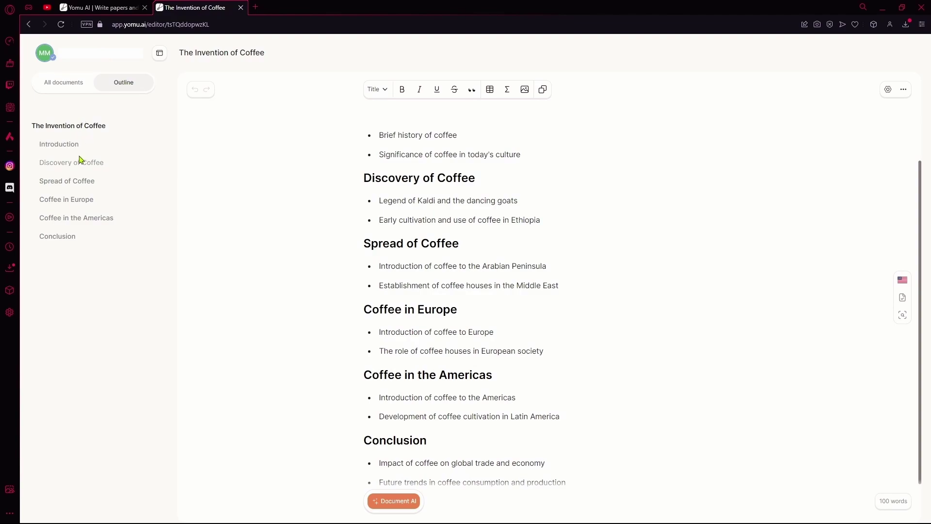
scroll(349, 291, "up", 1)
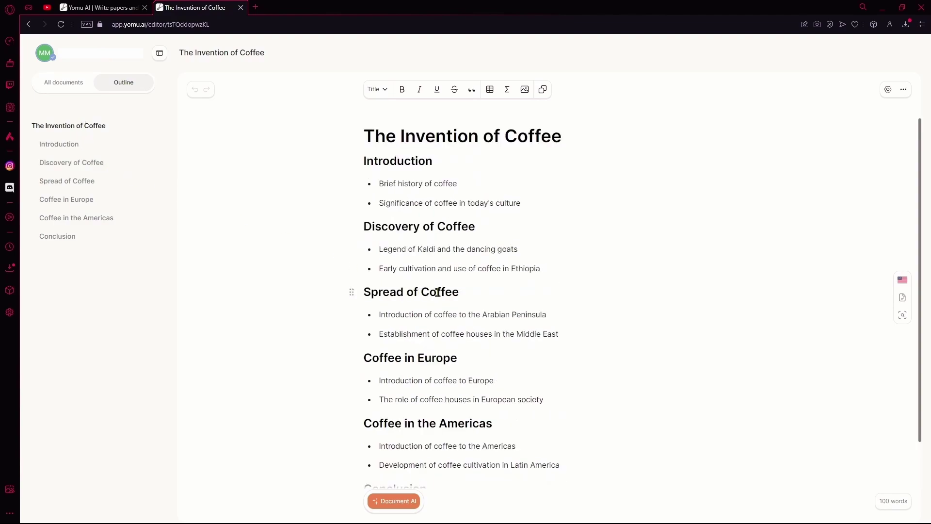
scroll(462, 293, "down", 1)
scroll(477, 297, "up", 1)
left_click(418, 165)
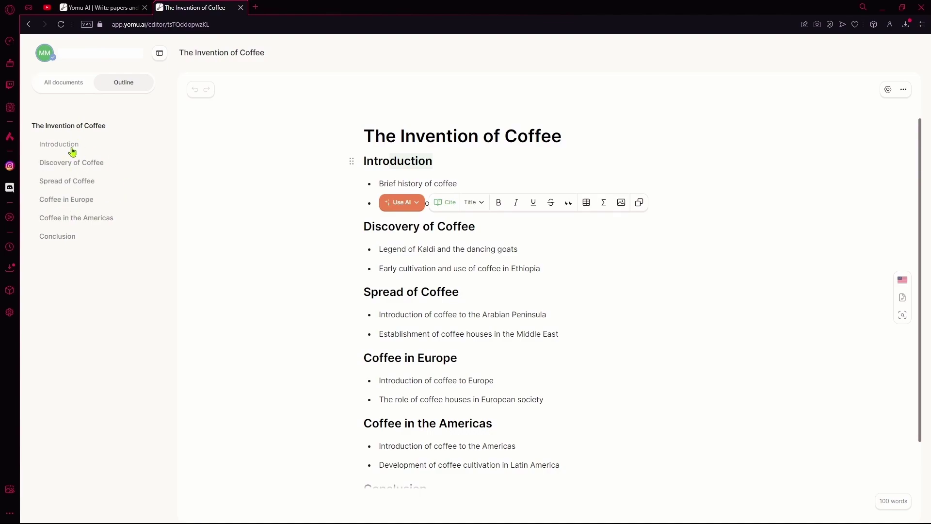
left_click(71, 150)
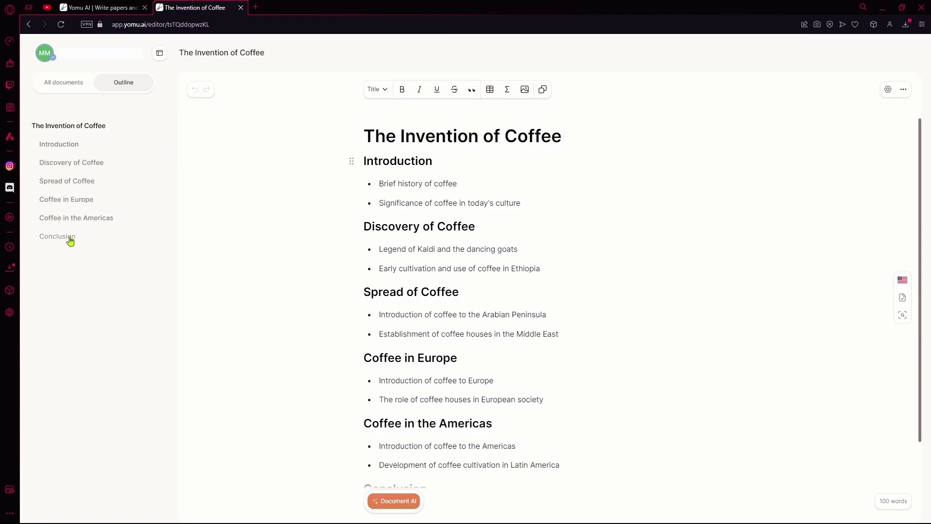
scroll(457, 412, "down", 1)
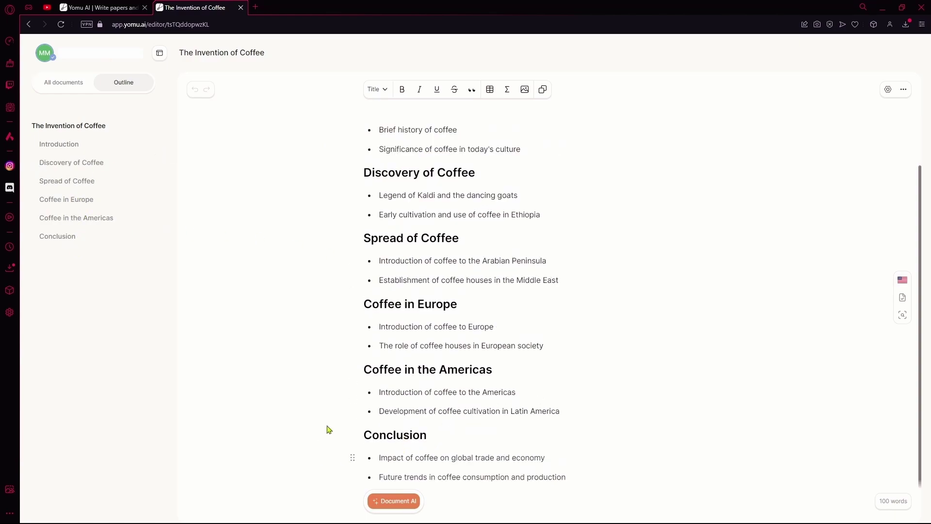
left_click(159, 55)
Open the Yomu AI Manual in Notion from the account menu and scroll through its guides
left_click(100, 62)
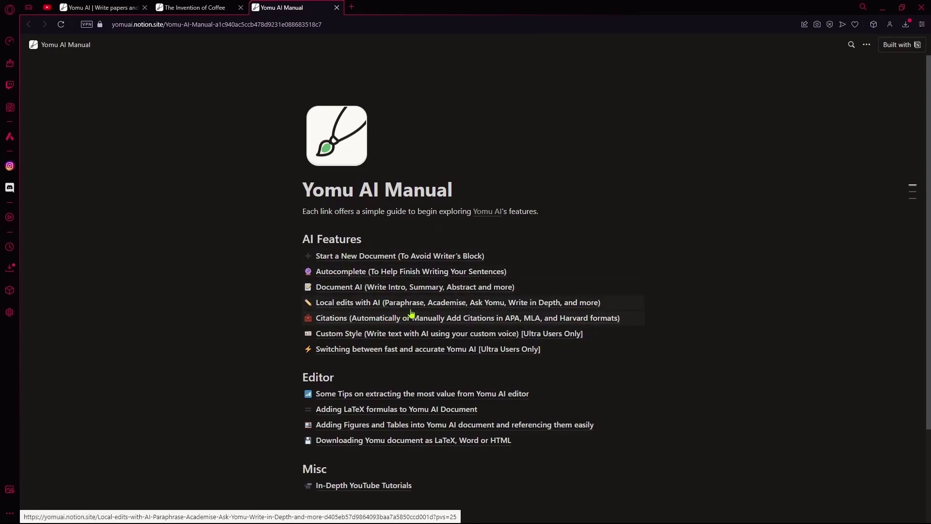
scroll(642, 307, "down", 2)
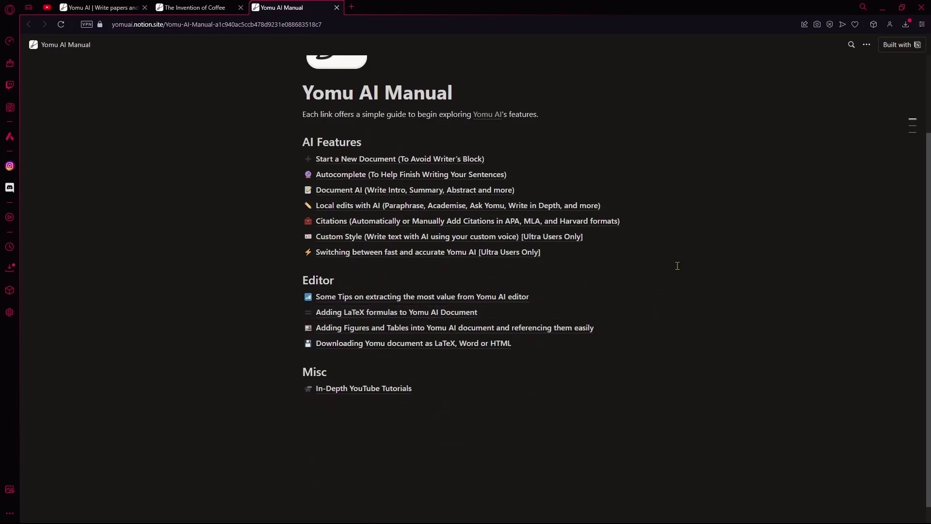